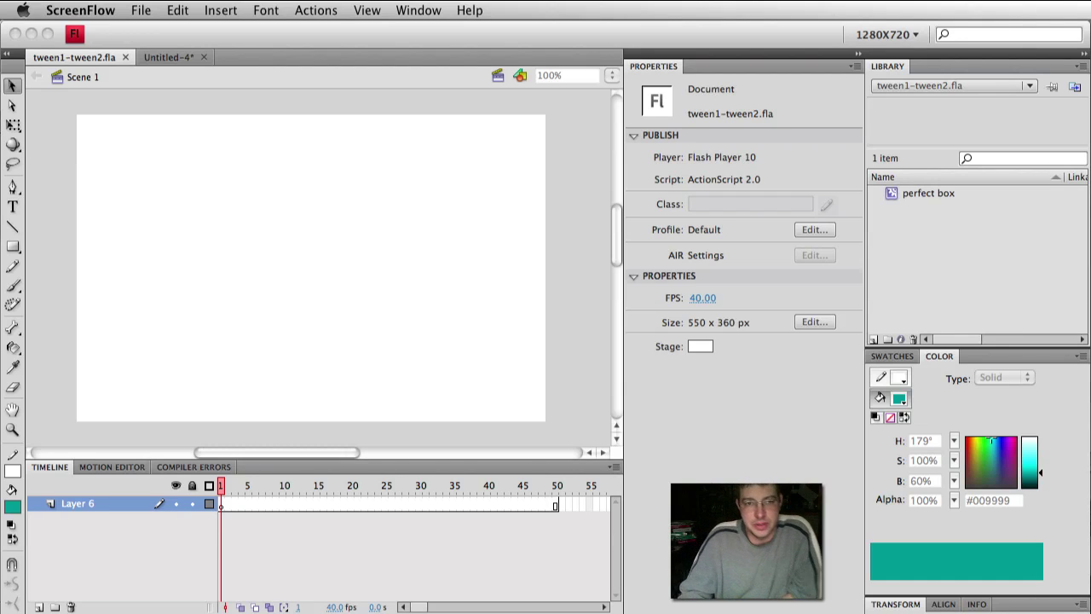
- Open the example tween document, preview its Tween 1 and Tween 2 symbols, then return to tween1-tween2.fla
click(174, 58)
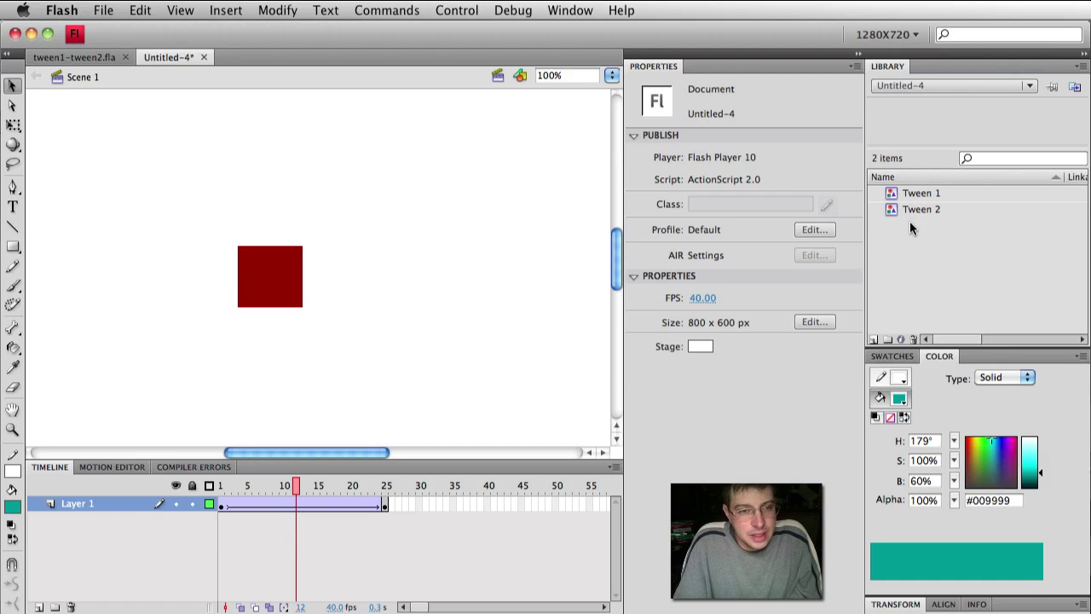
click(922, 207)
click(933, 199)
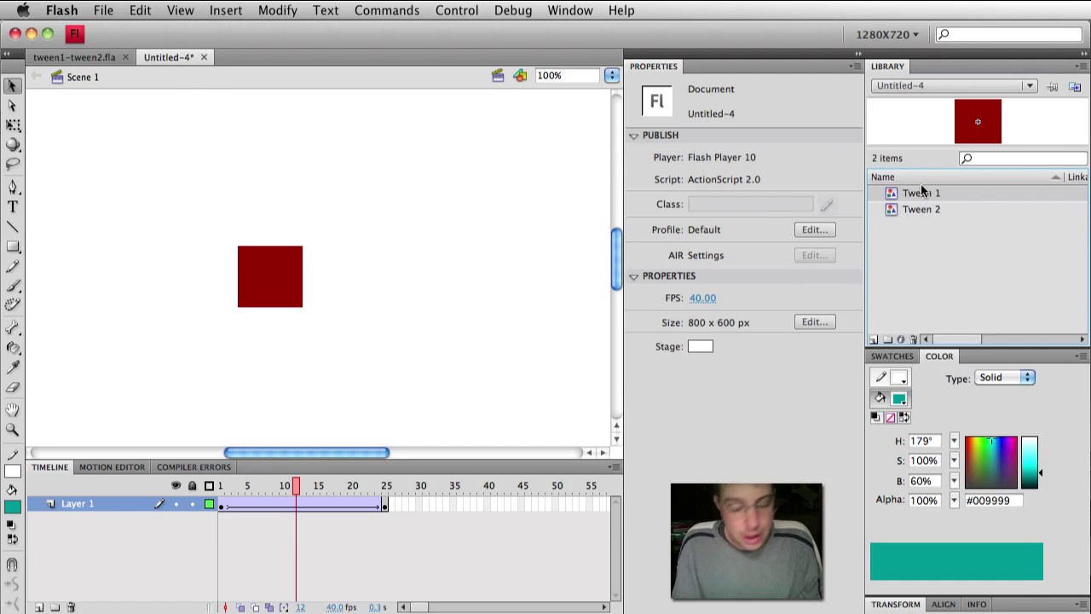
click(98, 57)
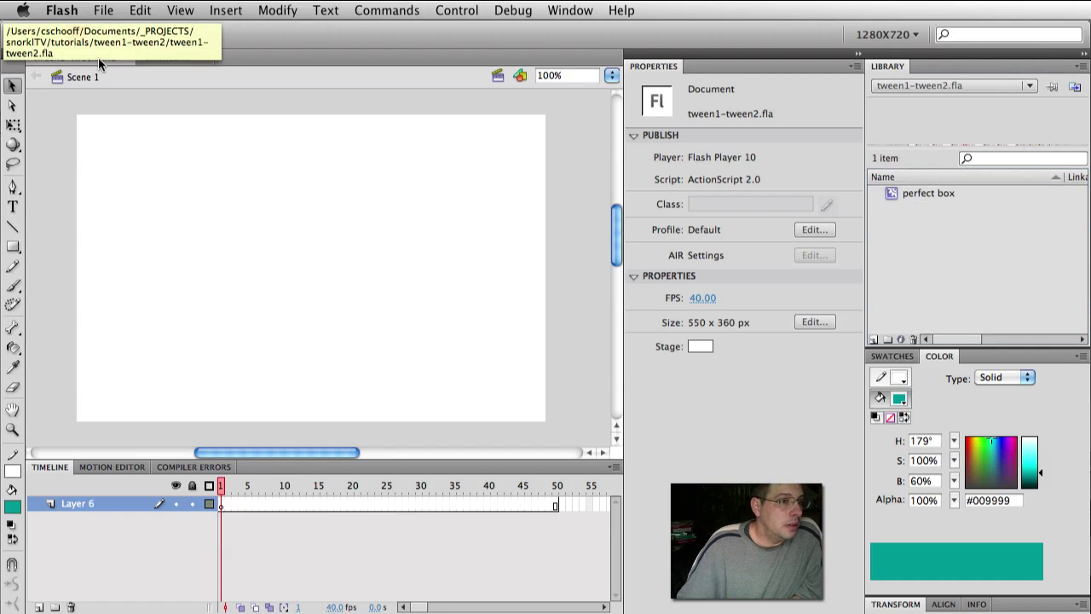
- Delete the 'perfect box' symbol from the library, leaving it empty
click(935, 191)
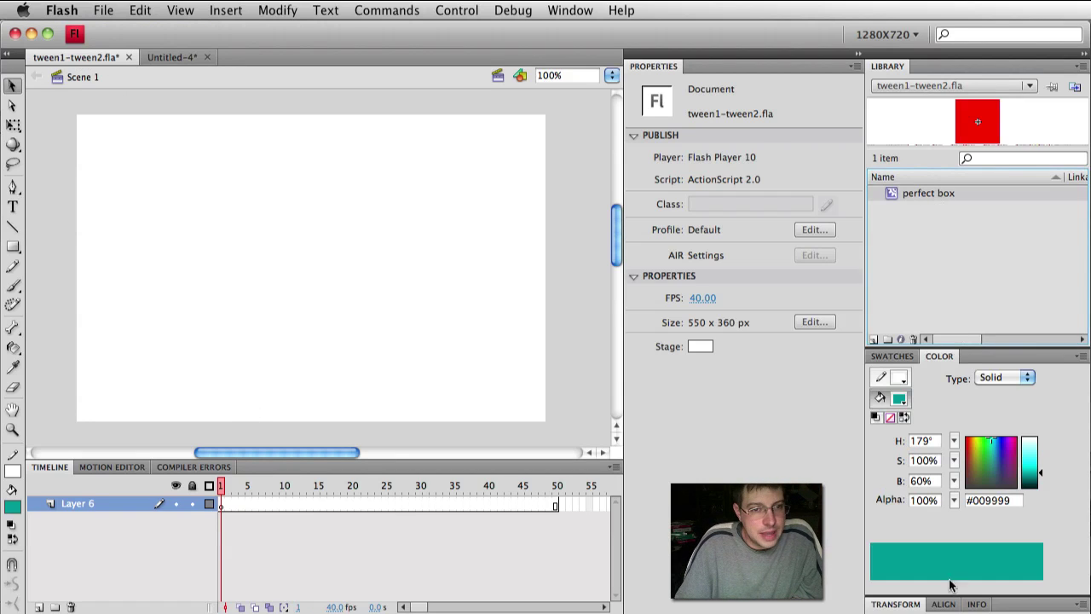
click(914, 339)
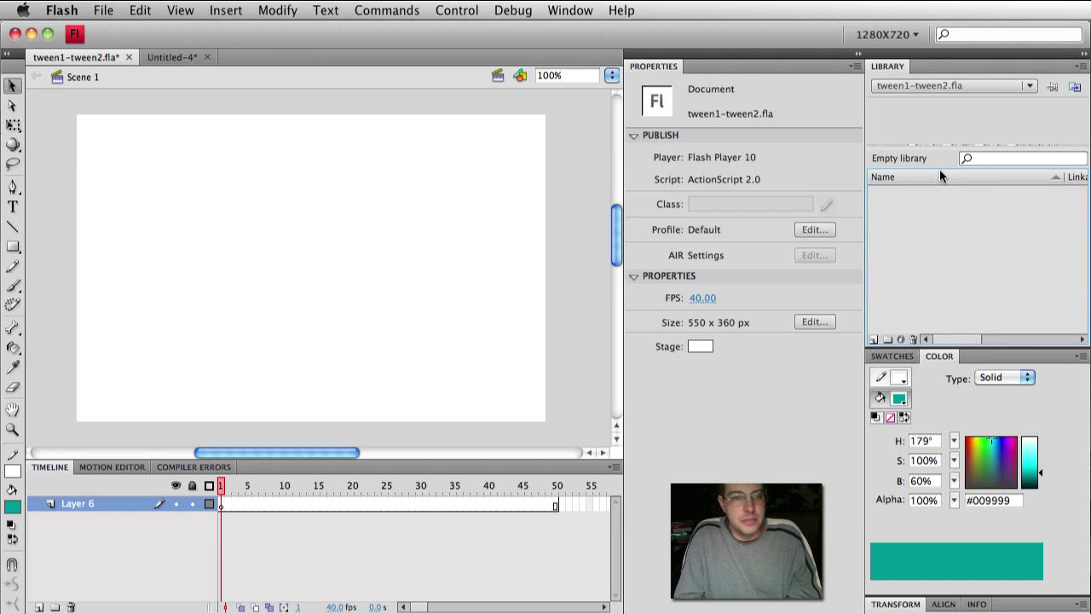
drag(946, 146, 947, 177)
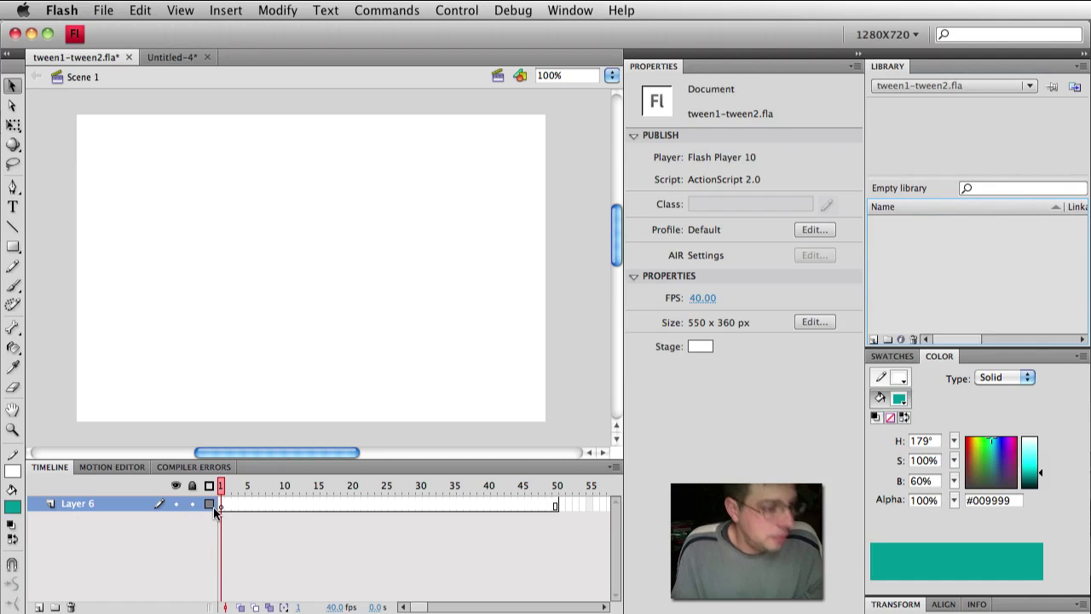
scroll(56, 258, up, 1)
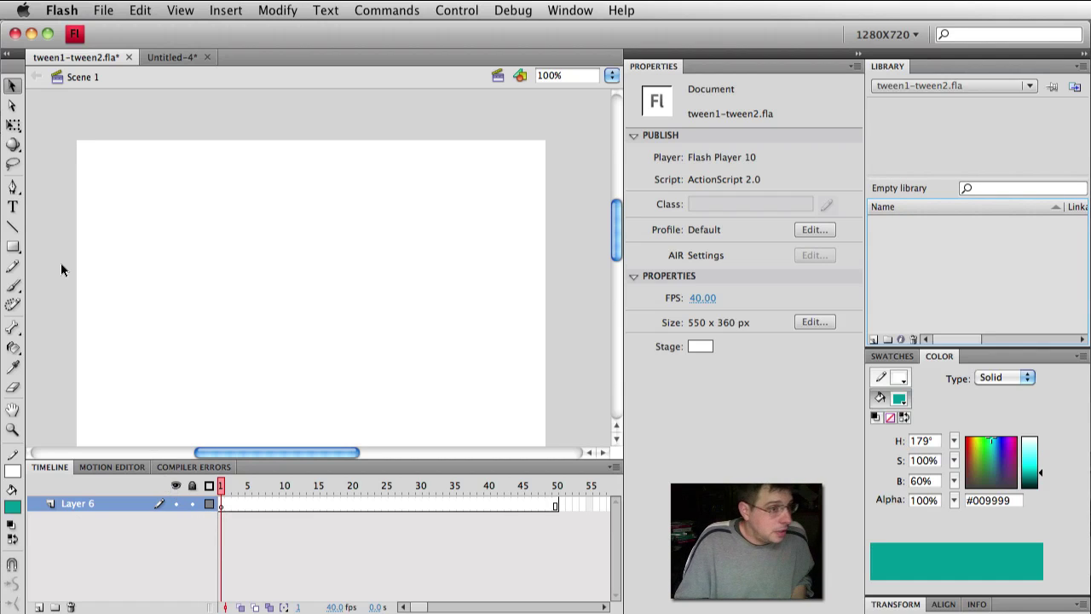
- Draw a teal #009999 square near the stage's left edge on Layer 6
click(14, 247)
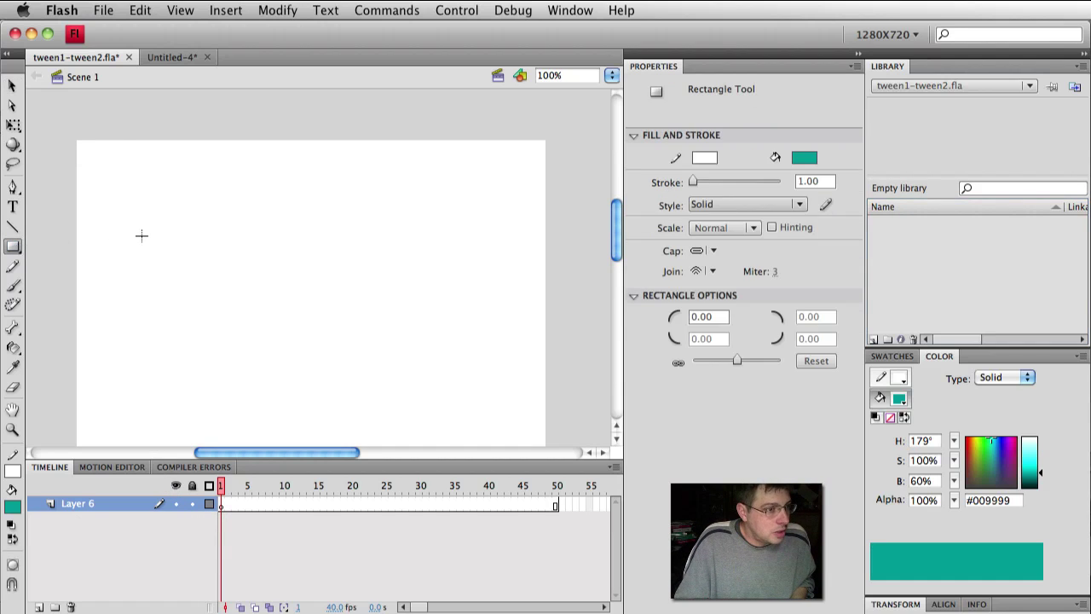
scroll(145, 234, left, 2)
scroll(156, 236, down, 1)
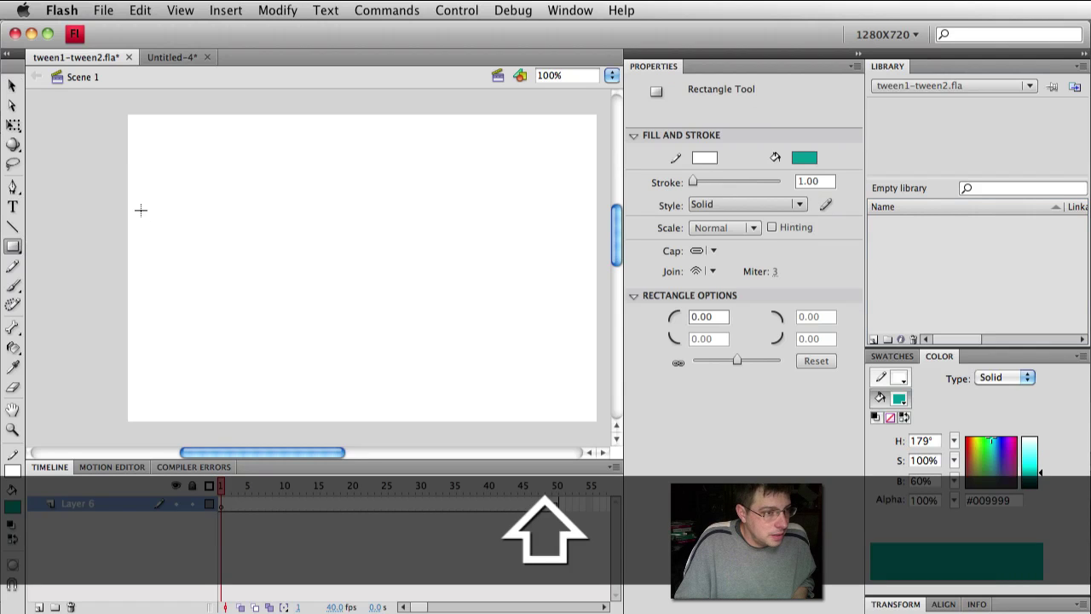
drag(142, 210, 198, 300)
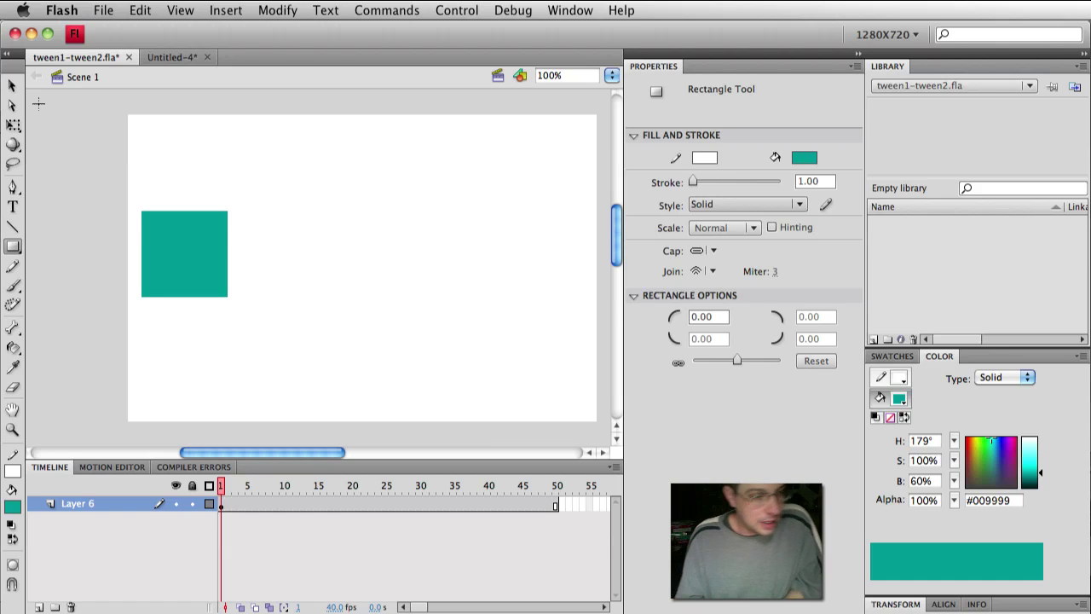
click(12, 86)
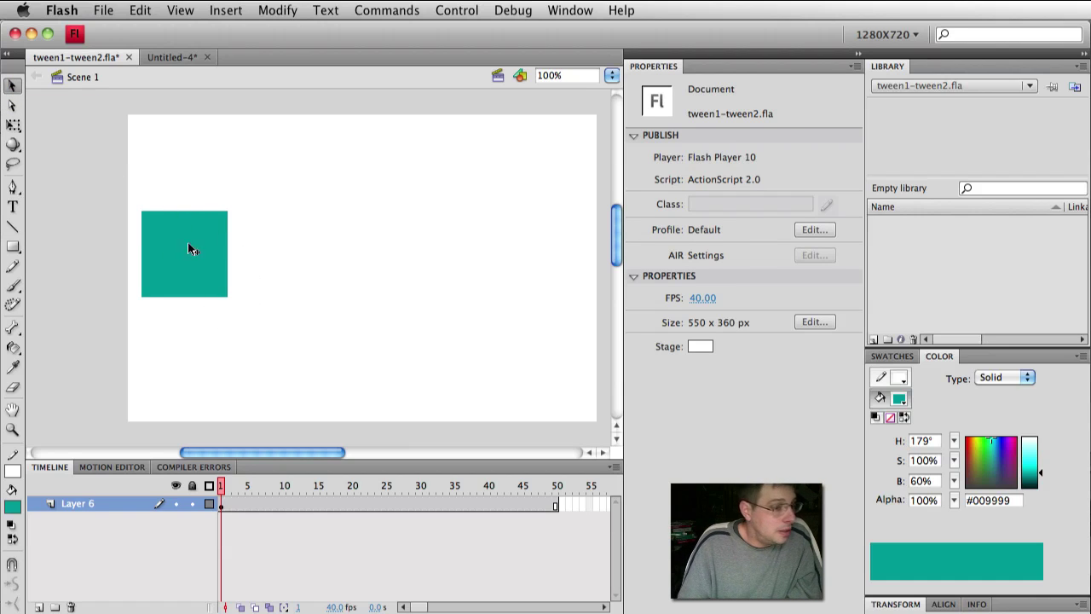
- Add a keyframe at frame 25 and move the teal square to the stage's right side
click(386, 504)
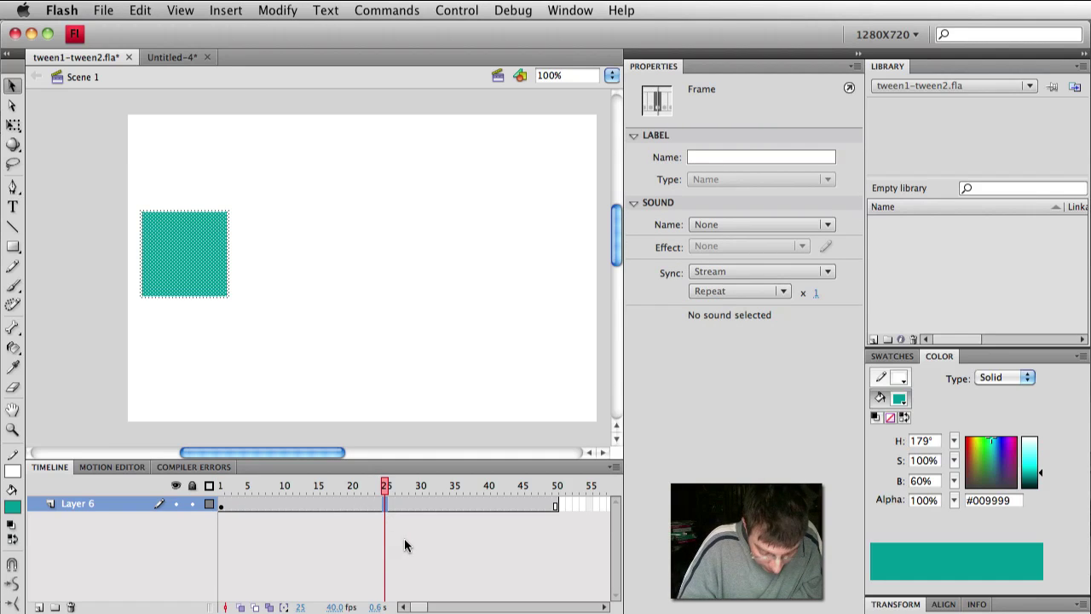
key(F6)
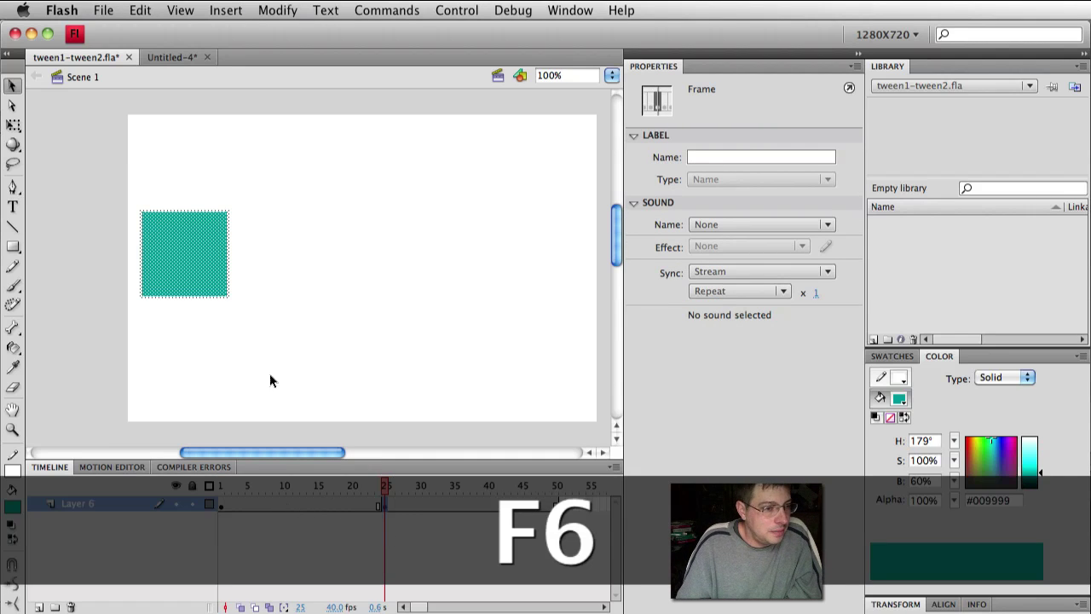
drag(180, 251, 499, 253)
- Create a classic tween across frames 1–25 and test the movie
right_click(265, 503)
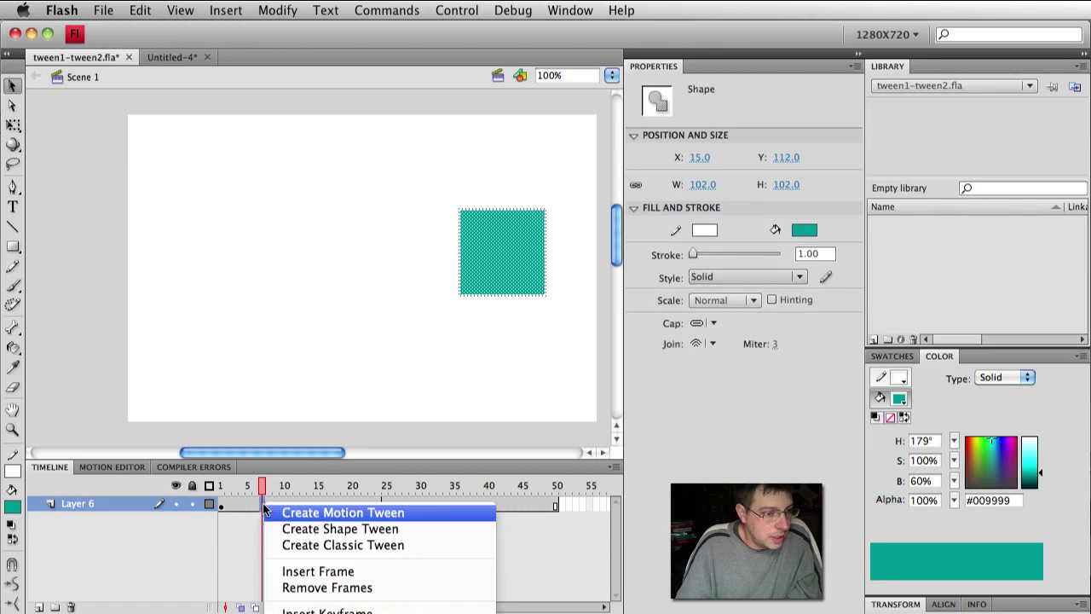
click(328, 546)
drag(262, 485, 218, 483)
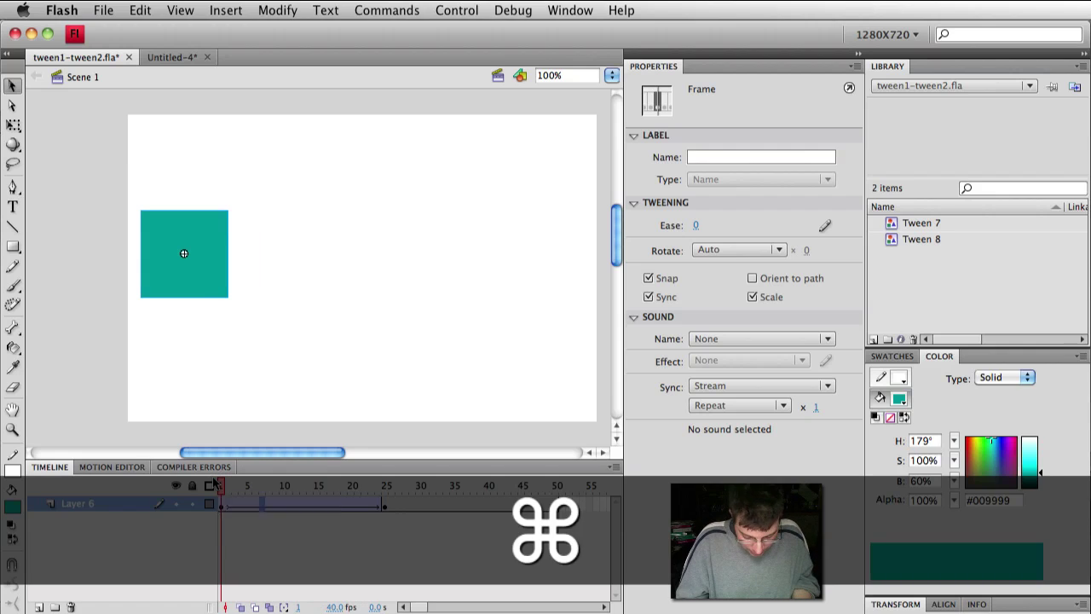
key(super+Return)
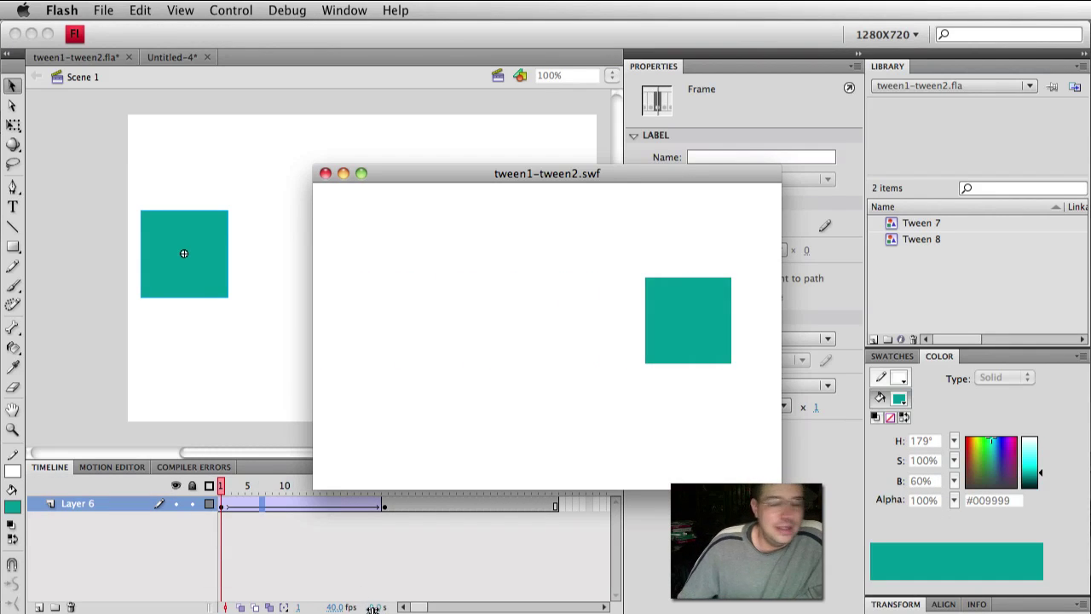
- Close the test movie, scrub the tween to frame 18, and jump back to frame 1
click(325, 173)
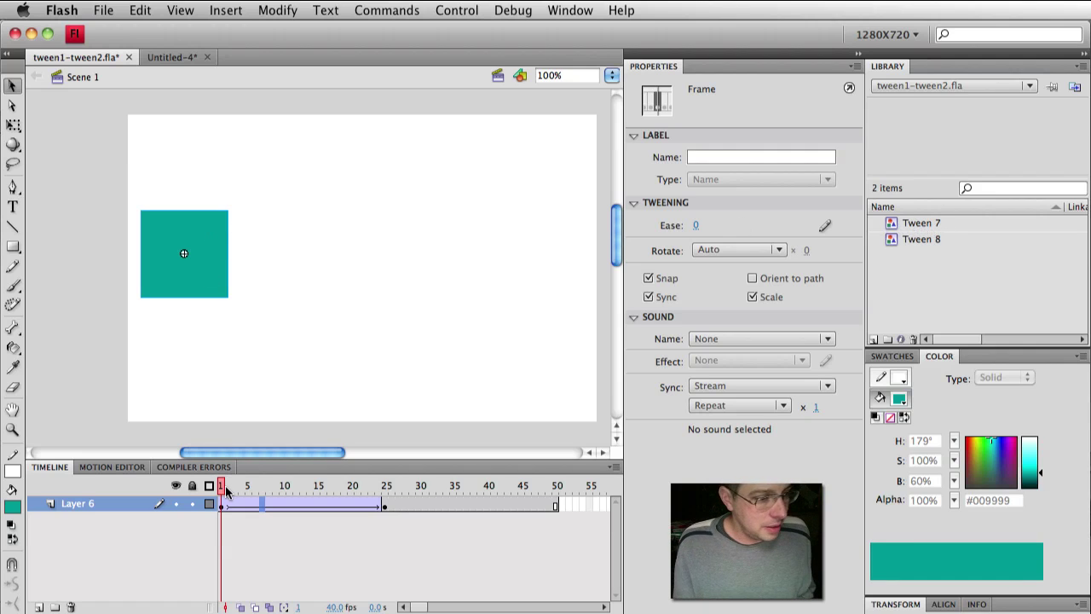
drag(222, 485, 337, 485)
key(shift+comma)
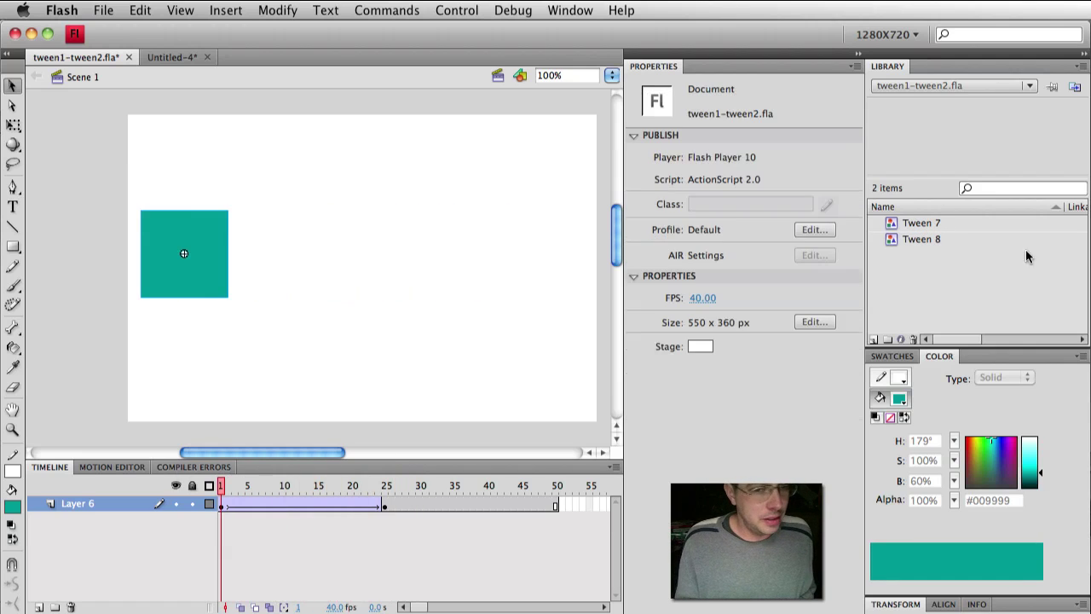
click(909, 224)
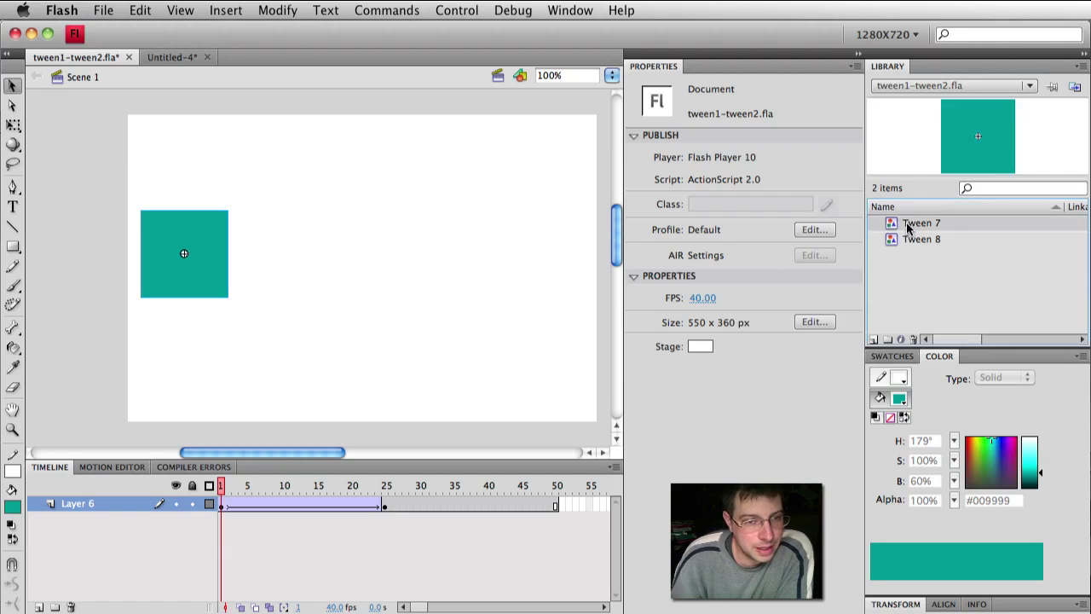
click(908, 238)
click(912, 226)
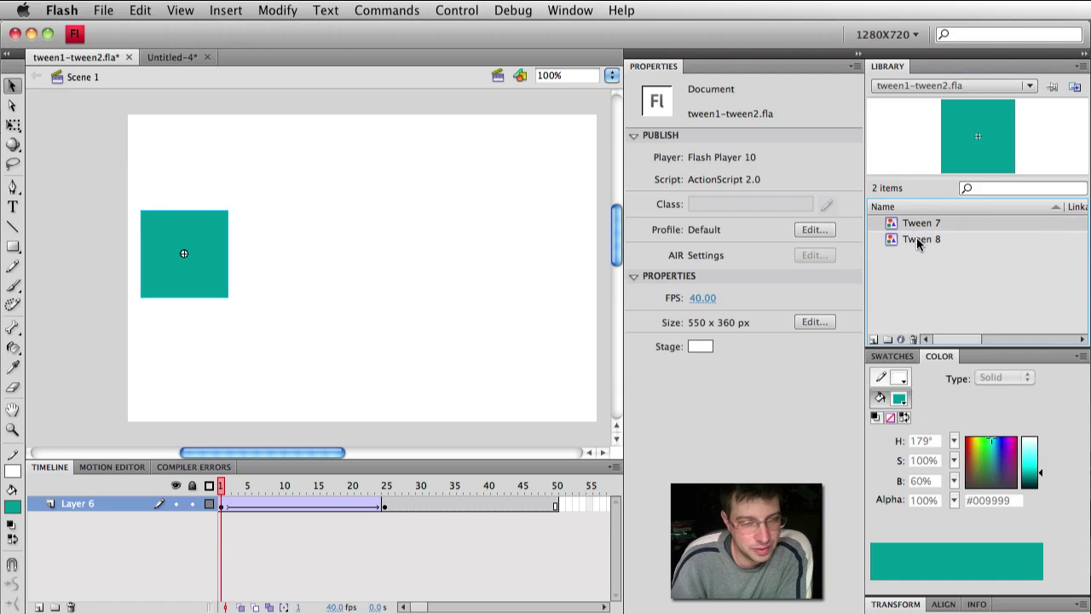
click(916, 238)
click(920, 225)
click(921, 240)
click(920, 225)
click(921, 238)
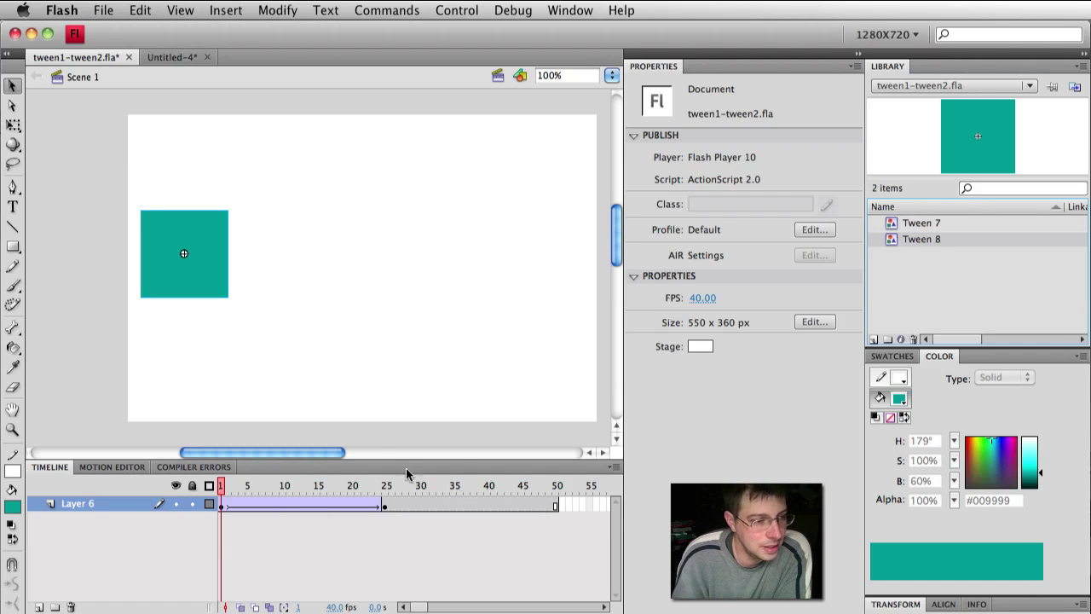
click(162, 281)
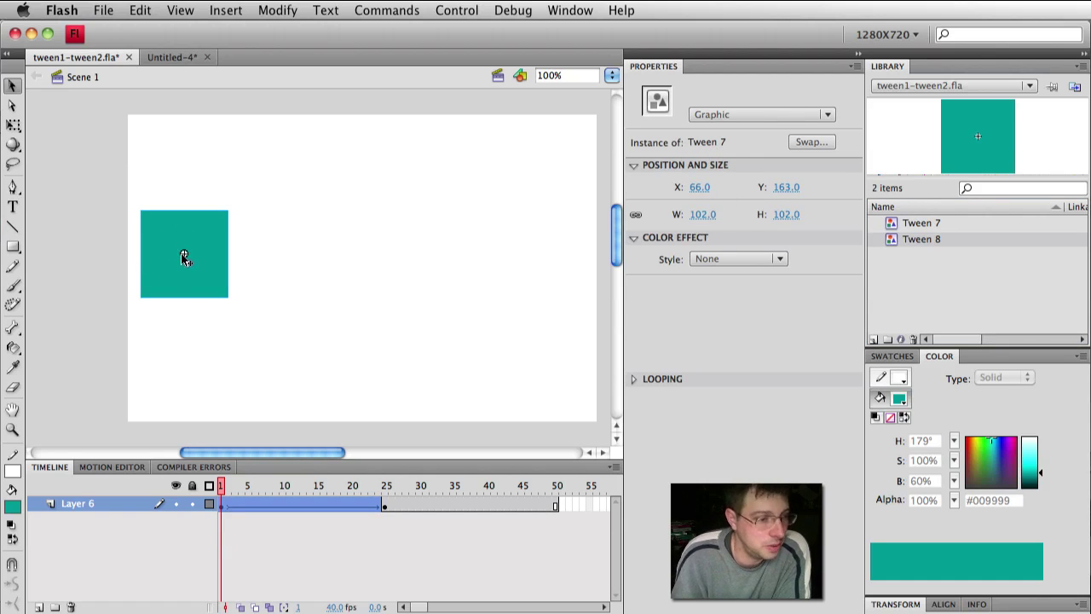
click(385, 492)
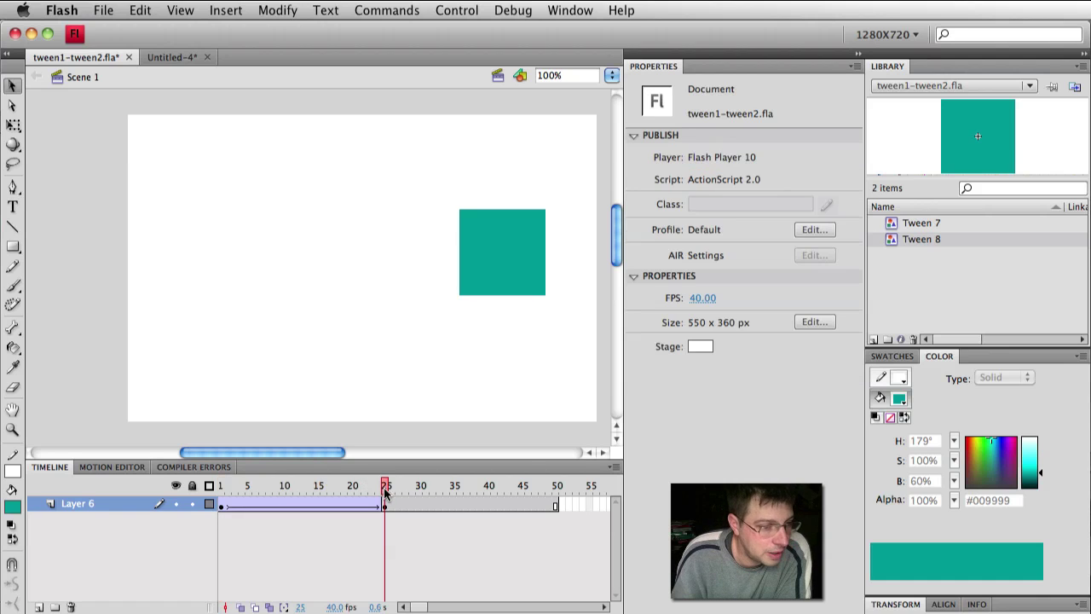
click(481, 292)
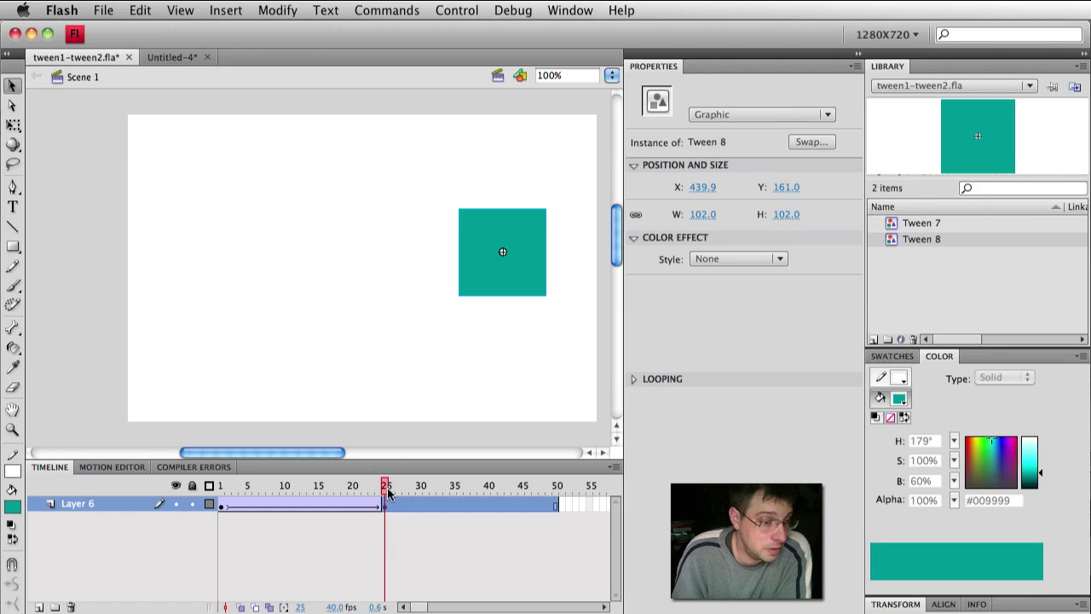
drag(387, 487, 221, 486)
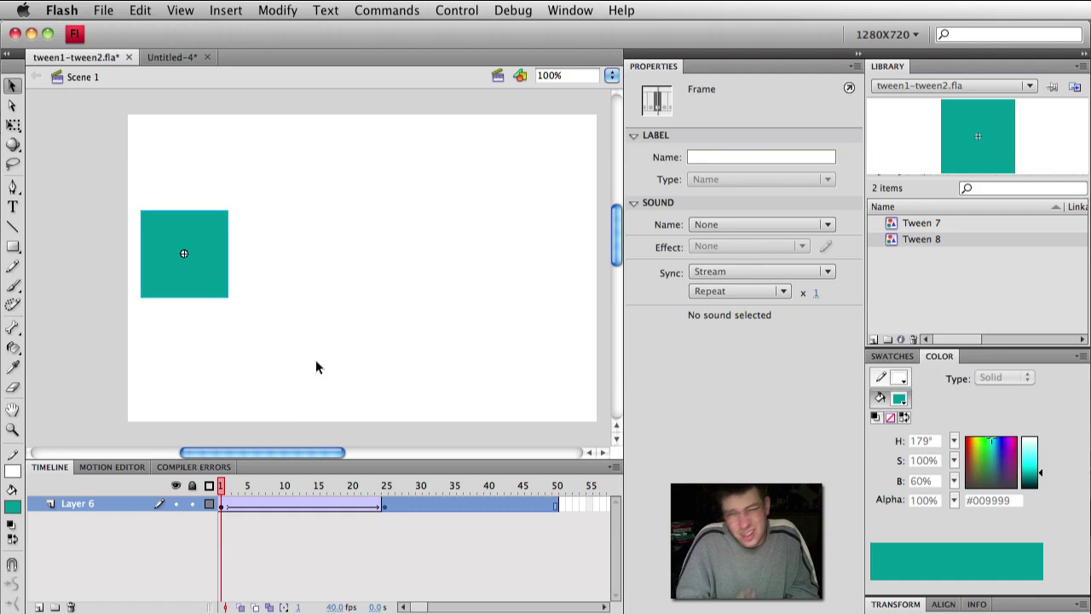
click(315, 367)
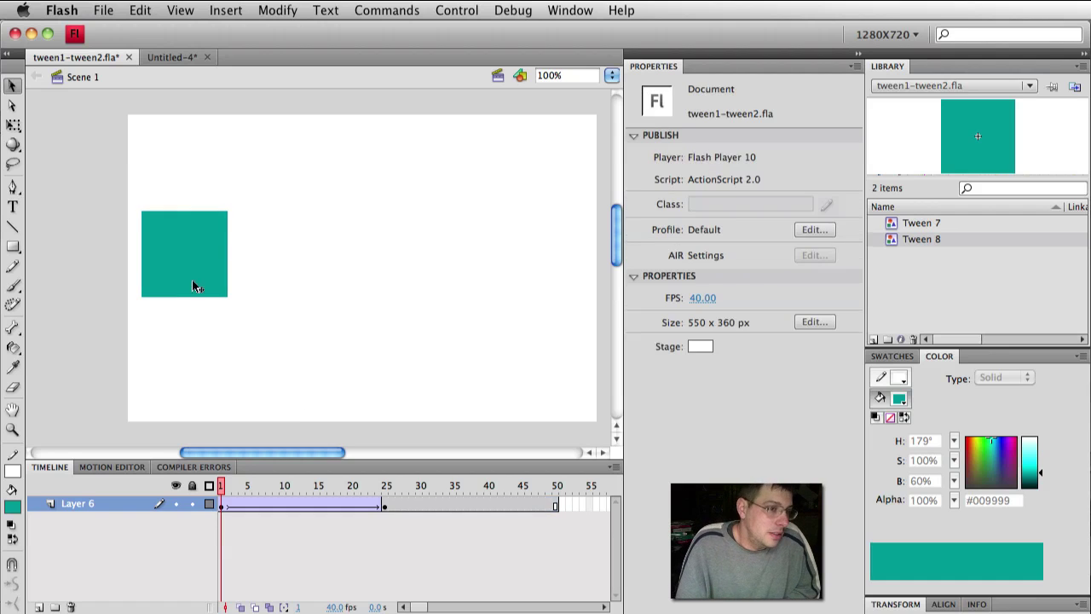
double_click(185, 281)
click(261, 182)
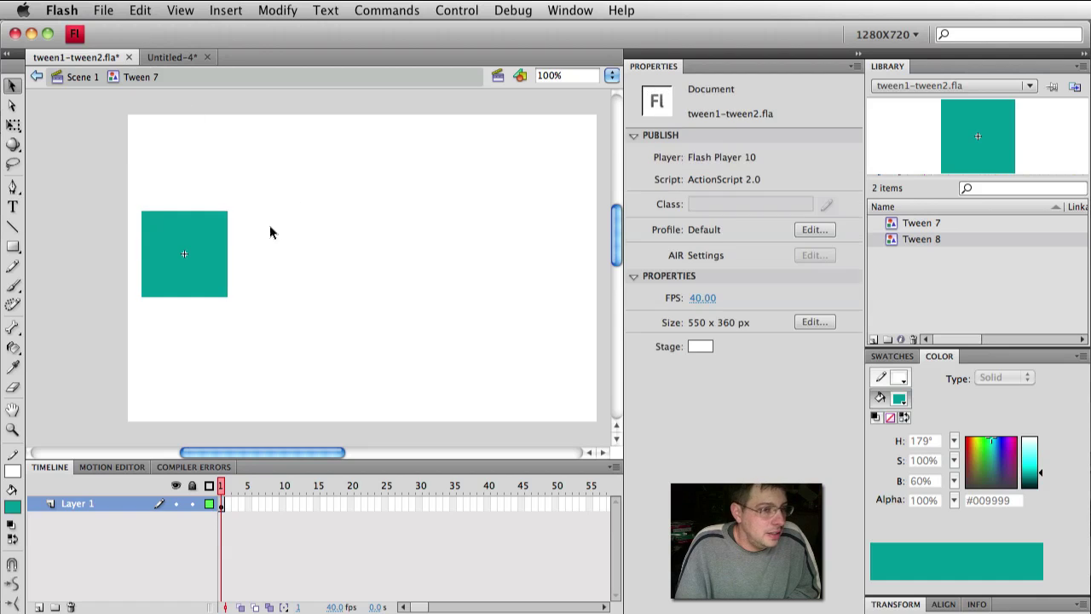
click(180, 235)
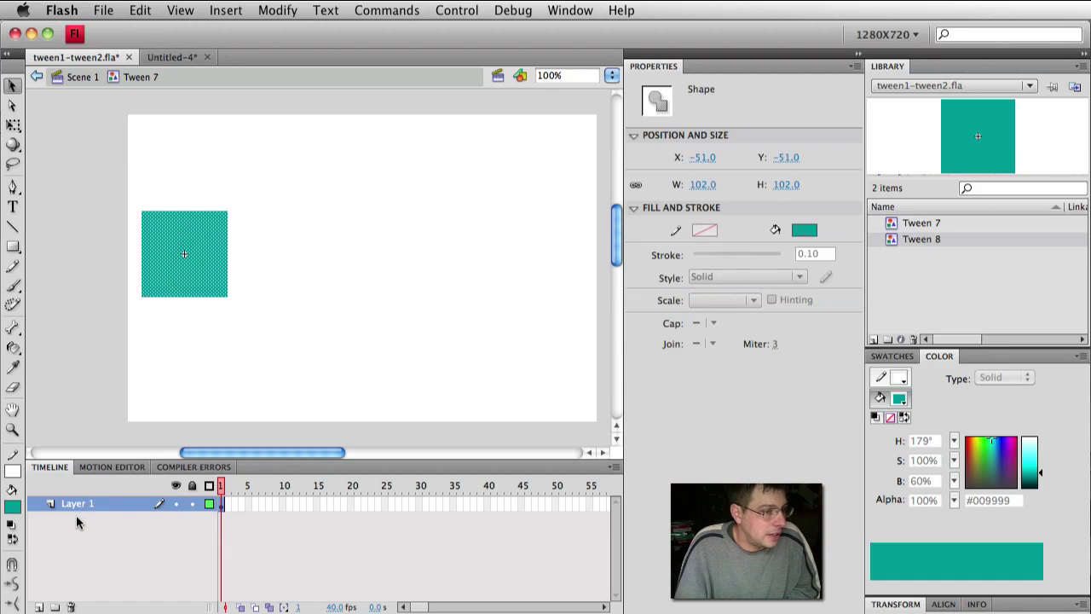
click(18, 506)
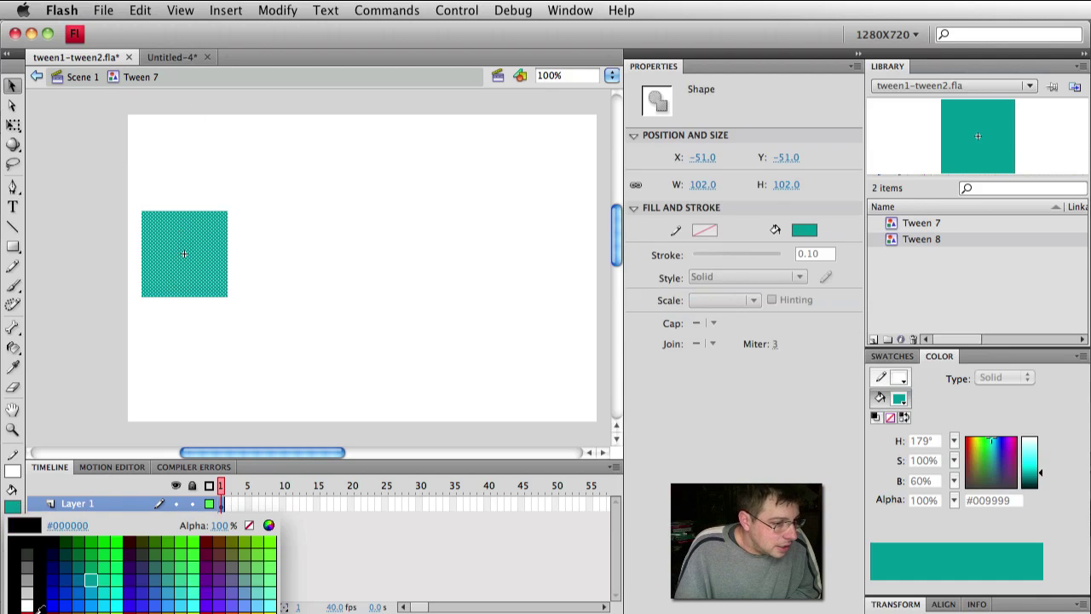
click(91, 577)
click(269, 362)
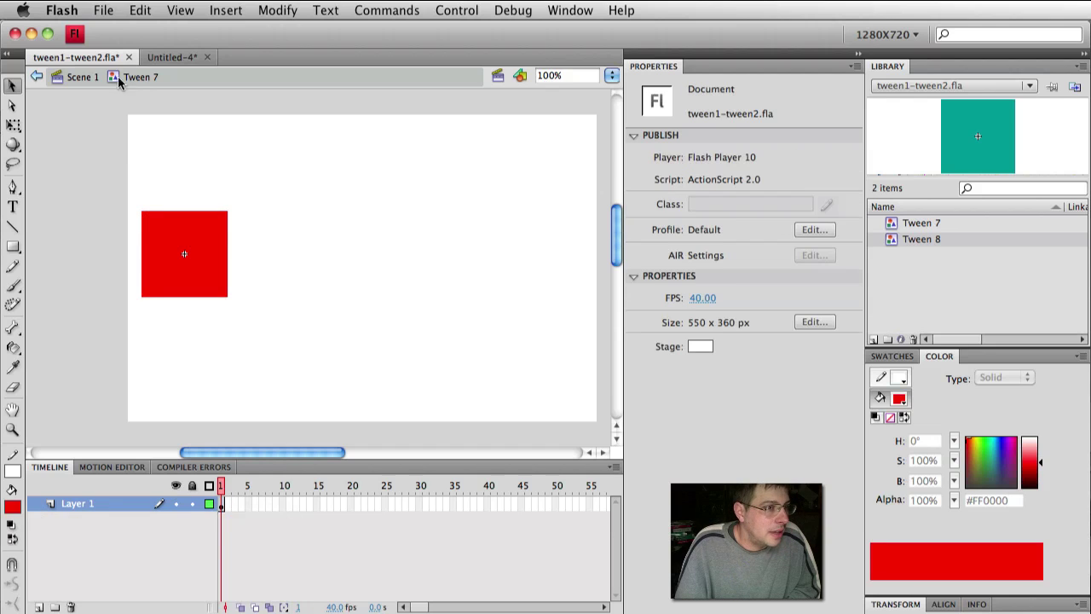
click(82, 76)
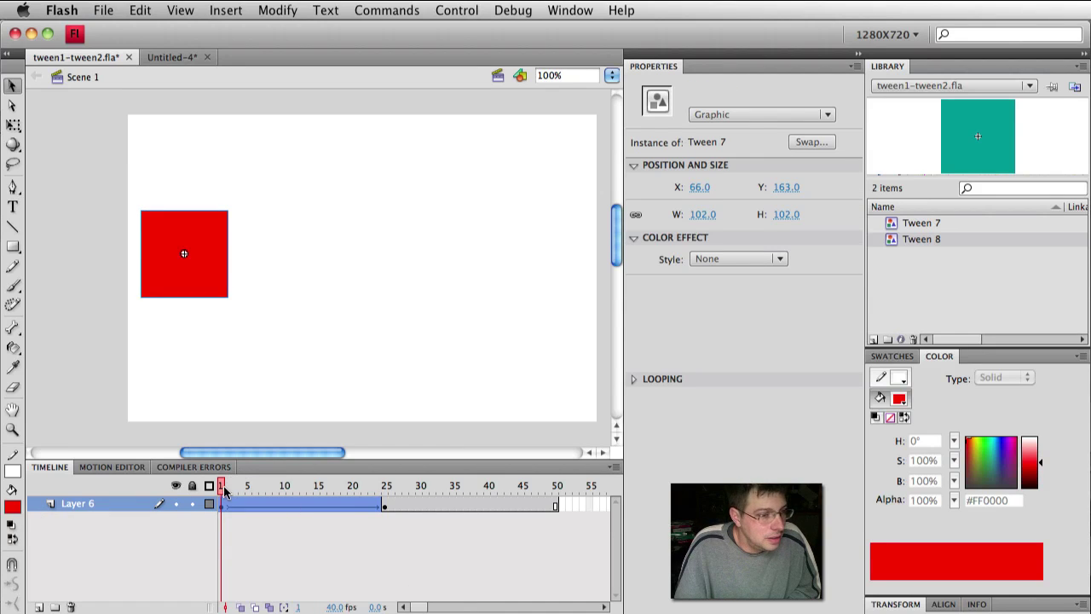
key(Return)
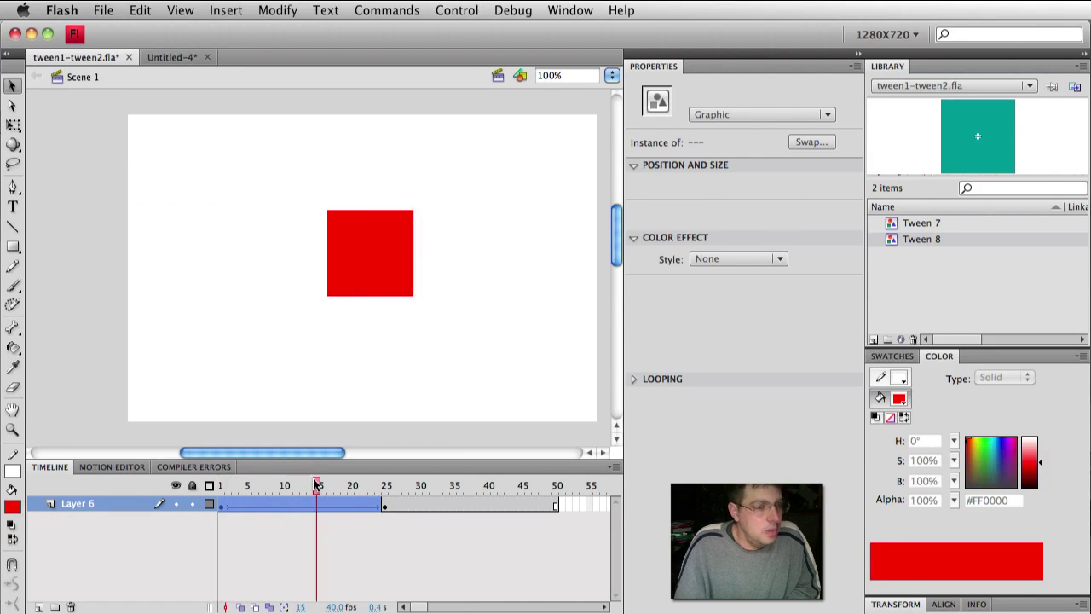
click(220, 485)
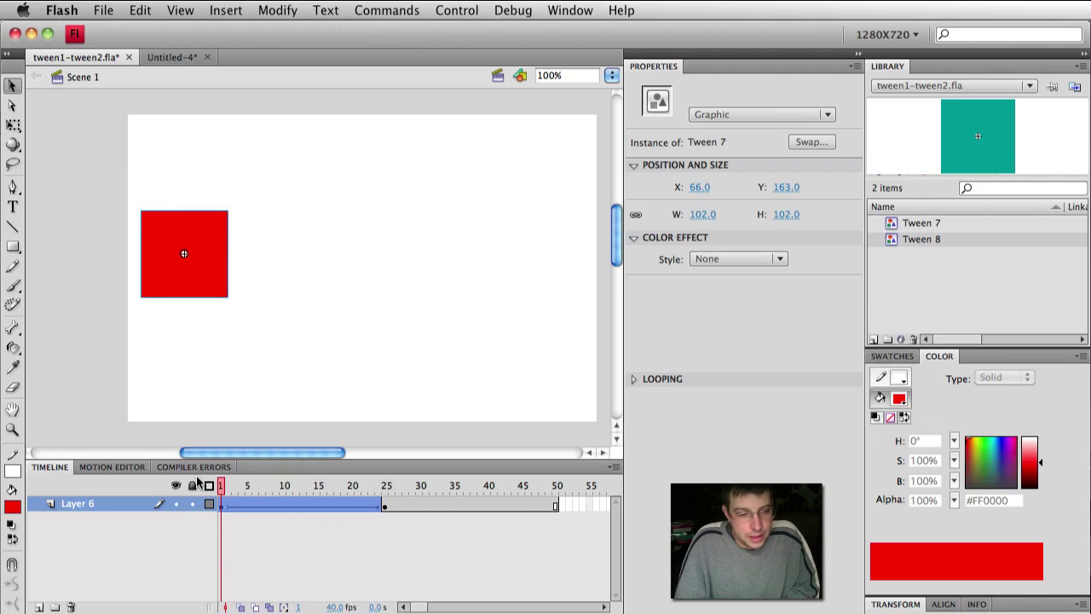
- Scrub the tween and select the square at frames 1 and 25 to inspect Tween 7 and Tween 8
drag(220, 485, 386, 485)
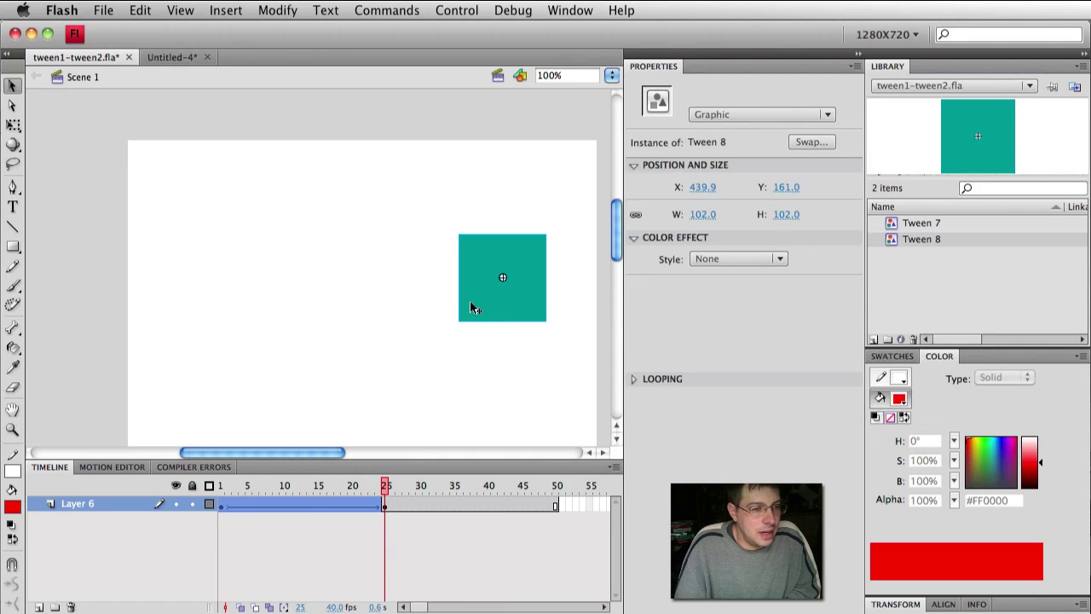
click(221, 485)
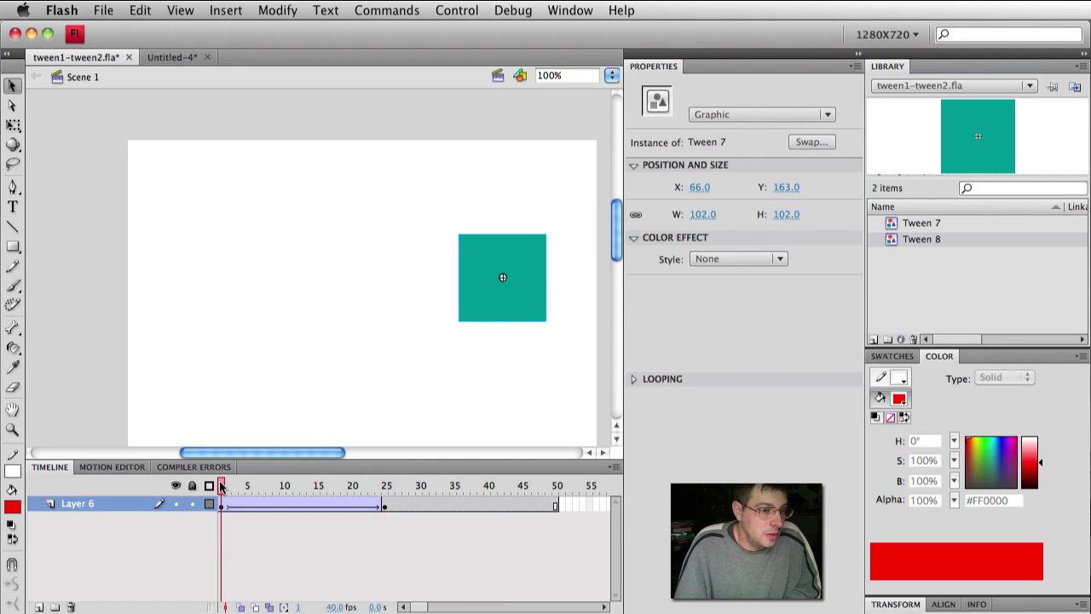
click(190, 307)
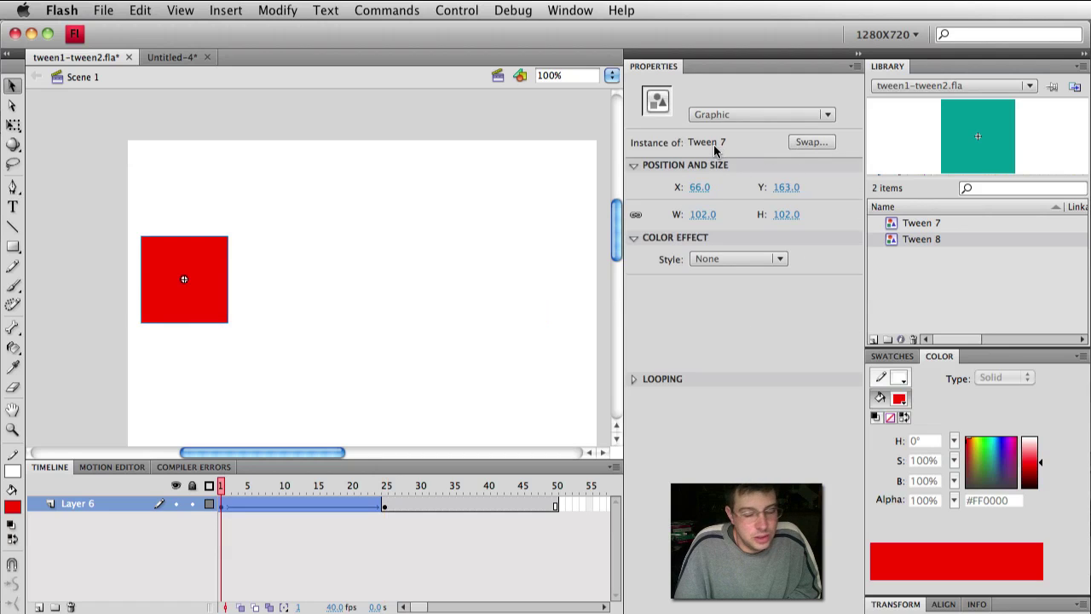
click(386, 485)
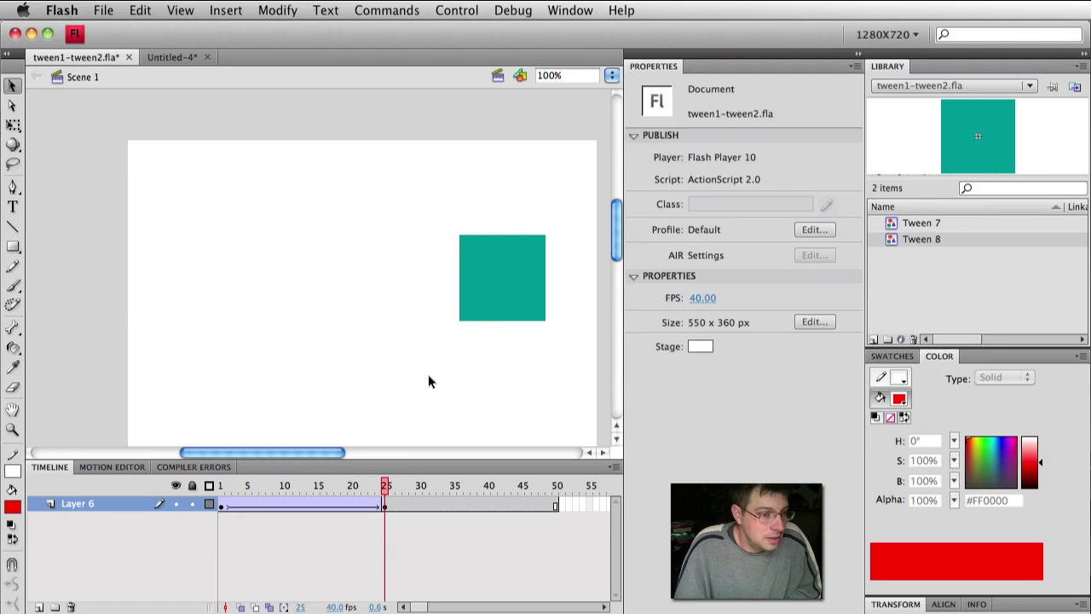
click(492, 309)
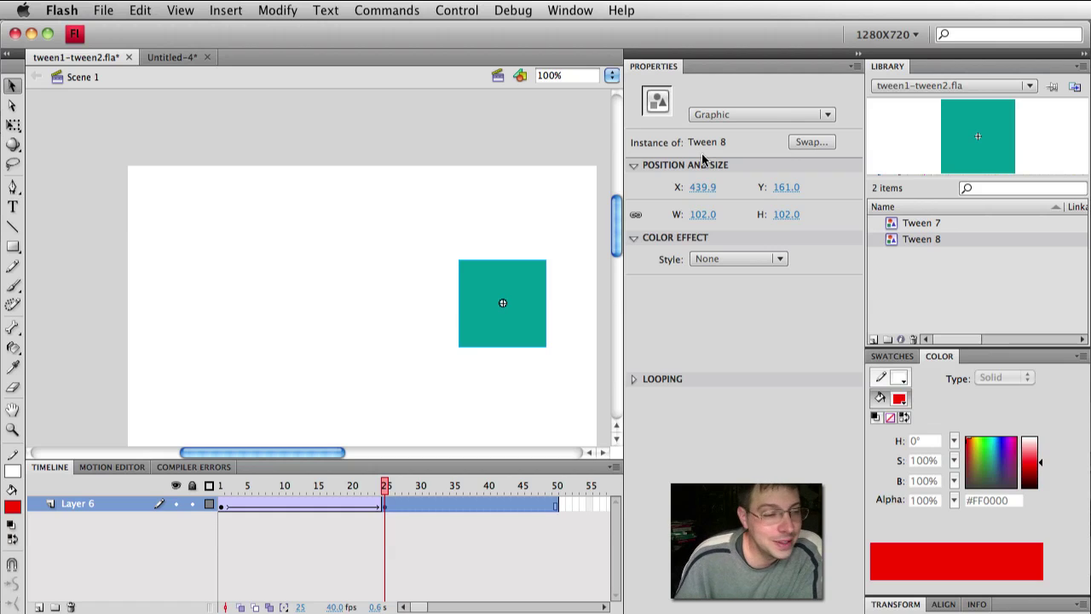
drag(386, 488, 220, 488)
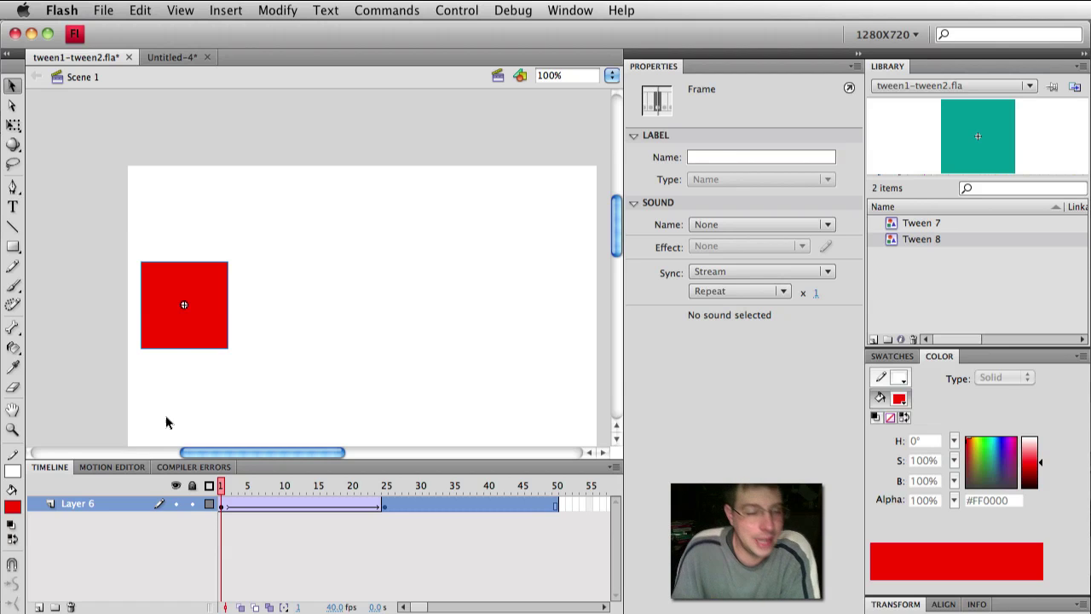
- Add new Layer 7 and delete Layer 6 with its old tween
click(38, 607)
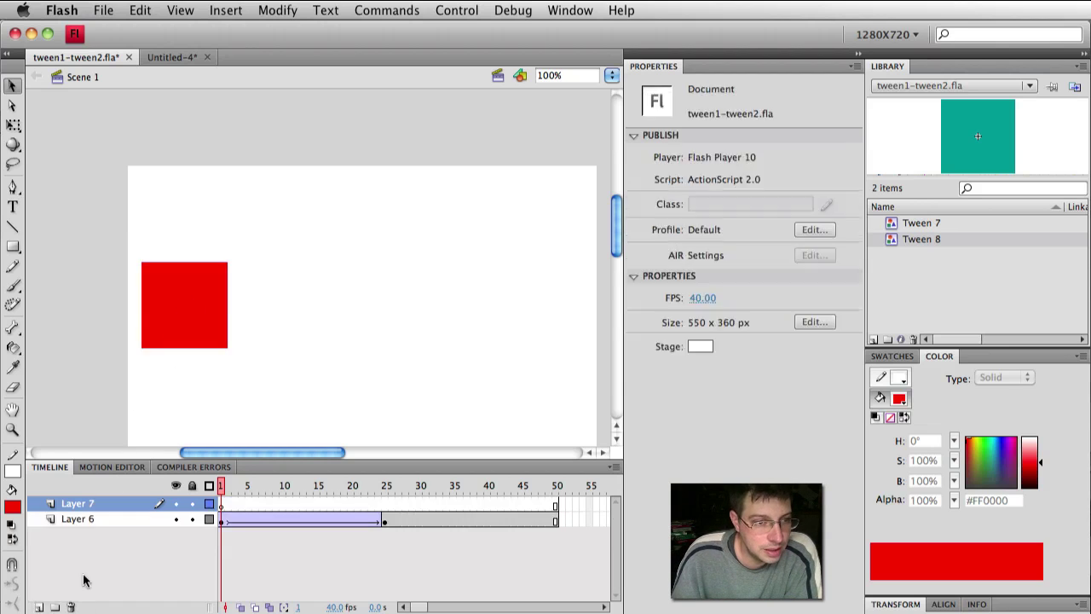
click(99, 519)
click(72, 607)
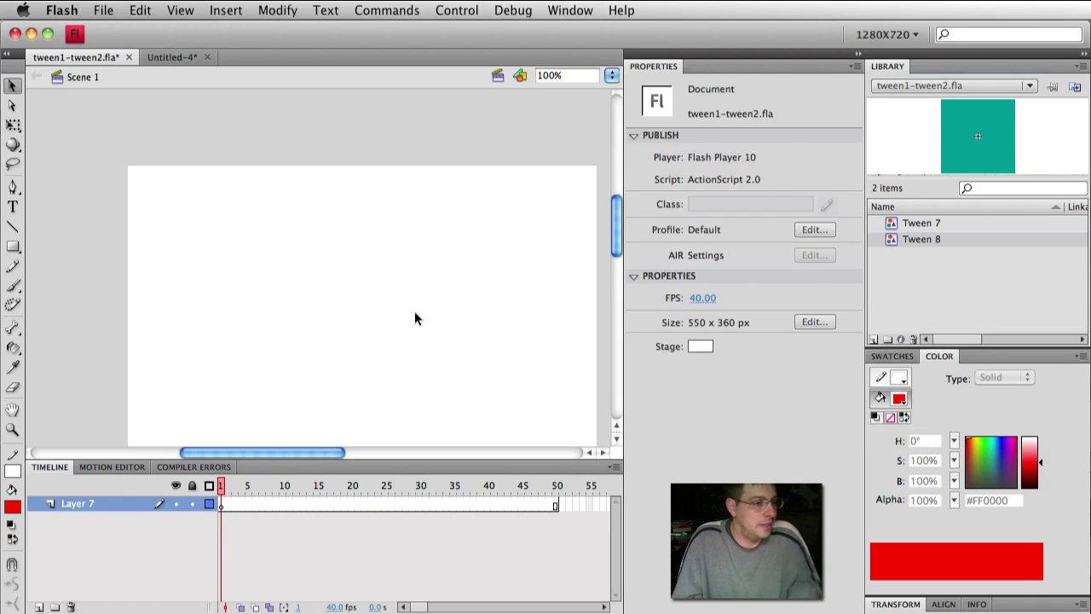
- Draw a red square at the stage's left on Layer 7
scroll(409, 316, down, 2)
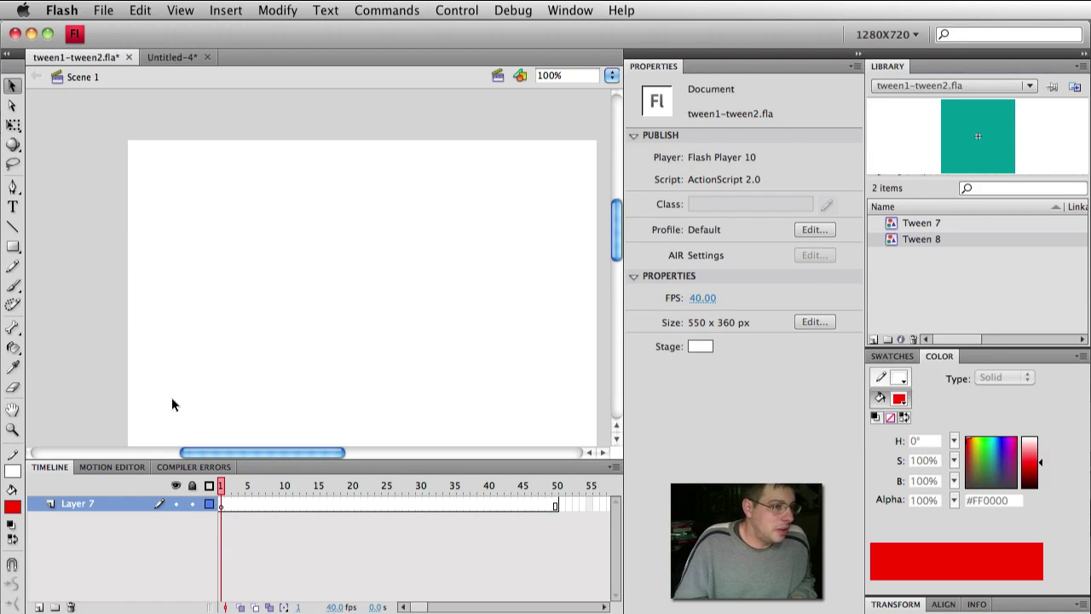
click(13, 246)
drag(145, 234, 240, 329)
click(11, 86)
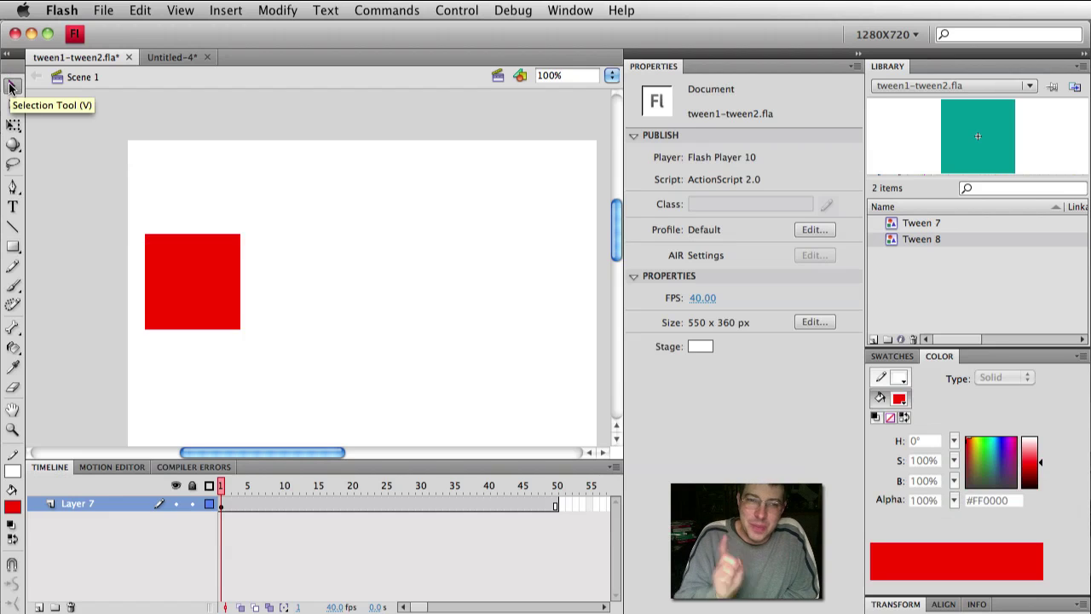
- Convert the red square into a Movie Clip symbol named 'box'
click(189, 298)
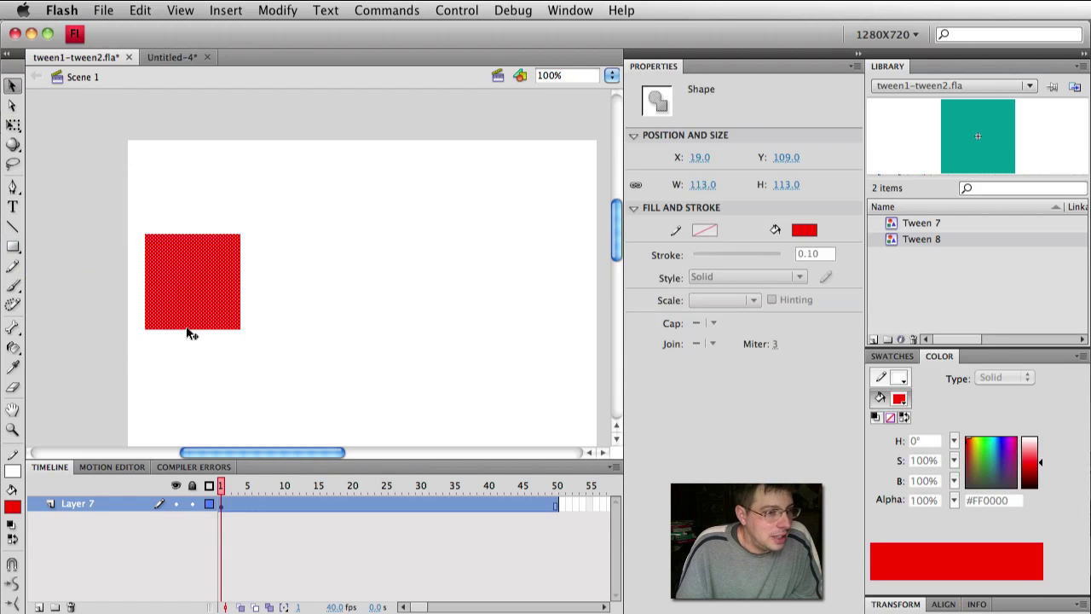
click(276, 11)
click(287, 53)
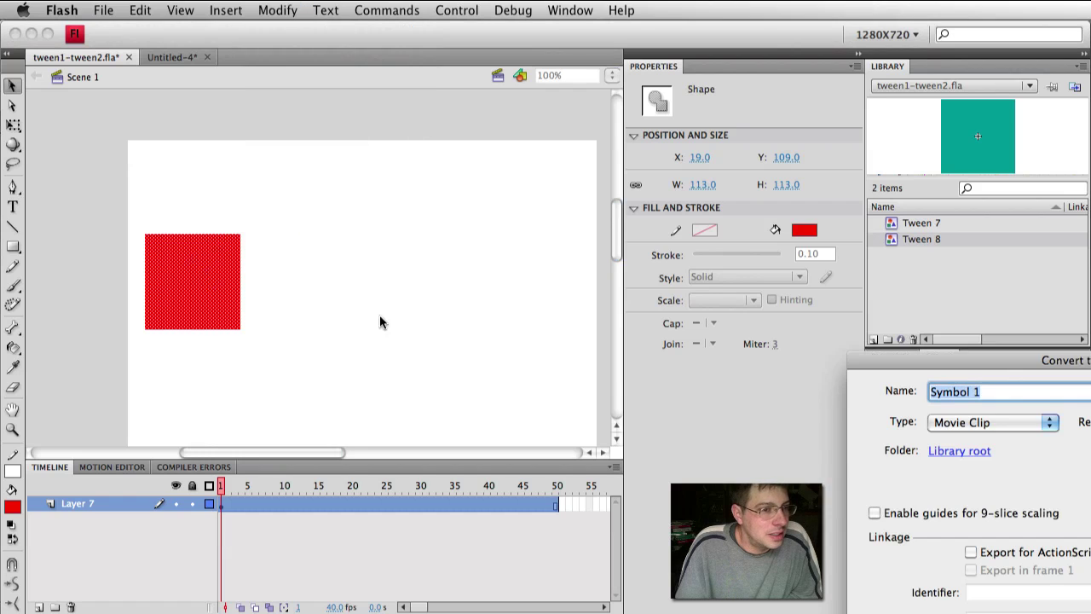
text(box)
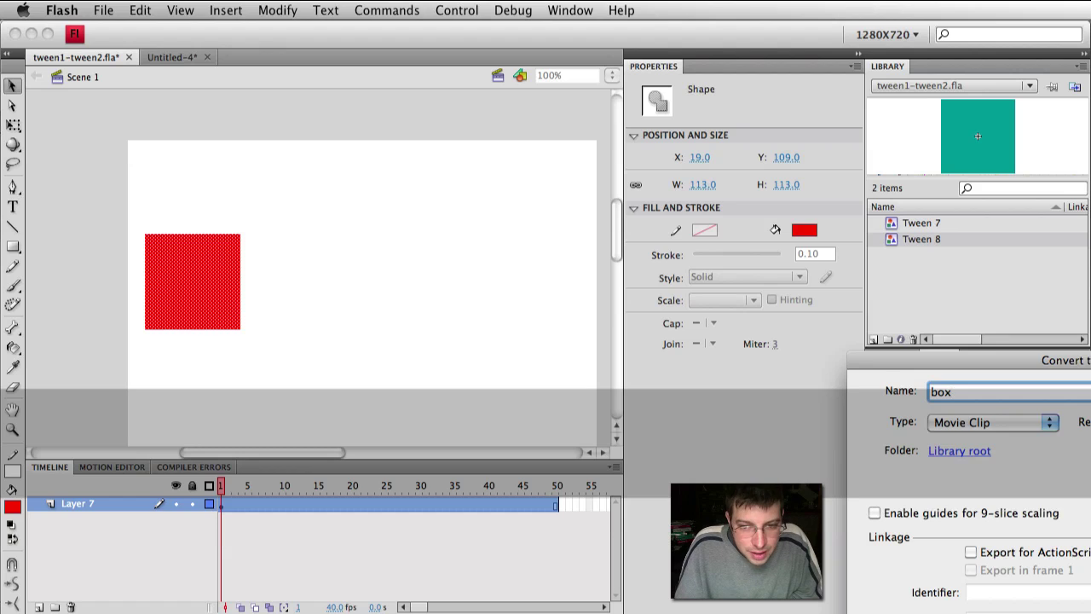
key(Return)
- Add a keyframe at frame 25 and move the box to the stage's right side
click(335, 531)
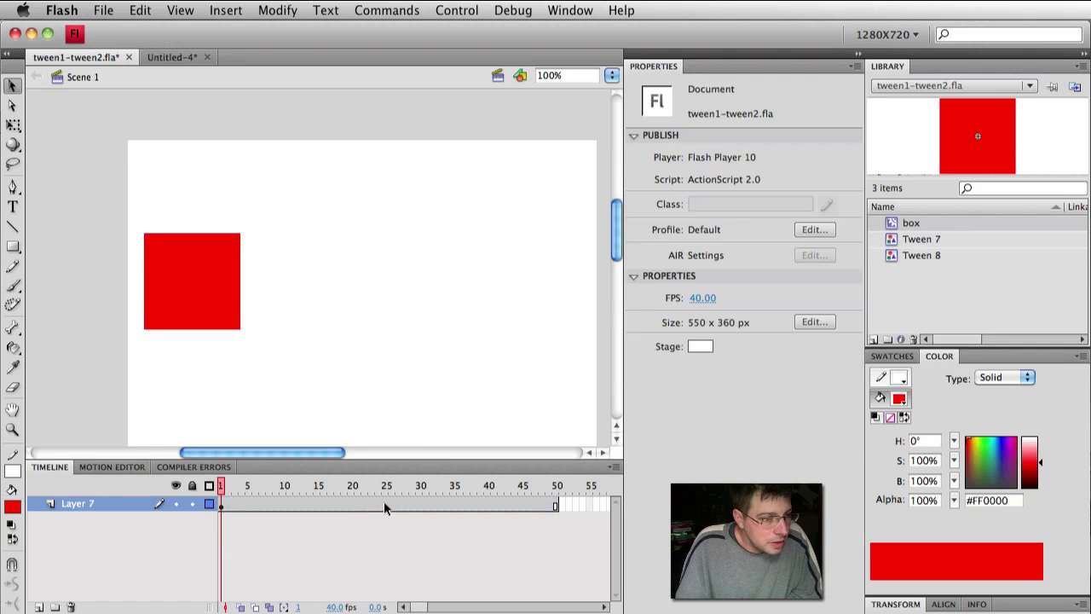
click(385, 503)
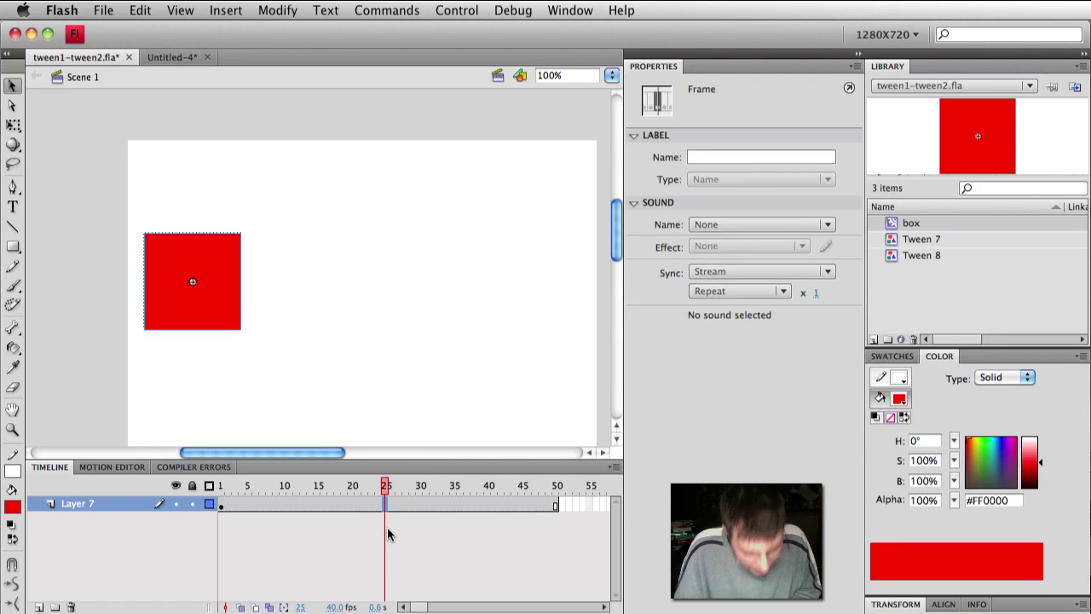
key(F6)
click(326, 372)
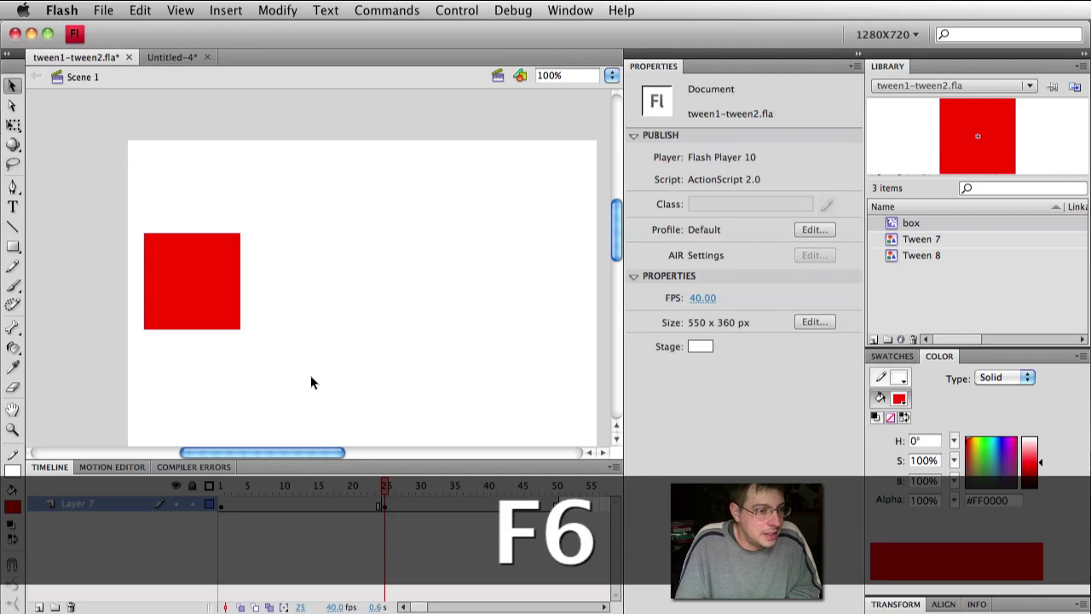
click(214, 305)
drag(195, 318, 500, 318)
click(418, 371)
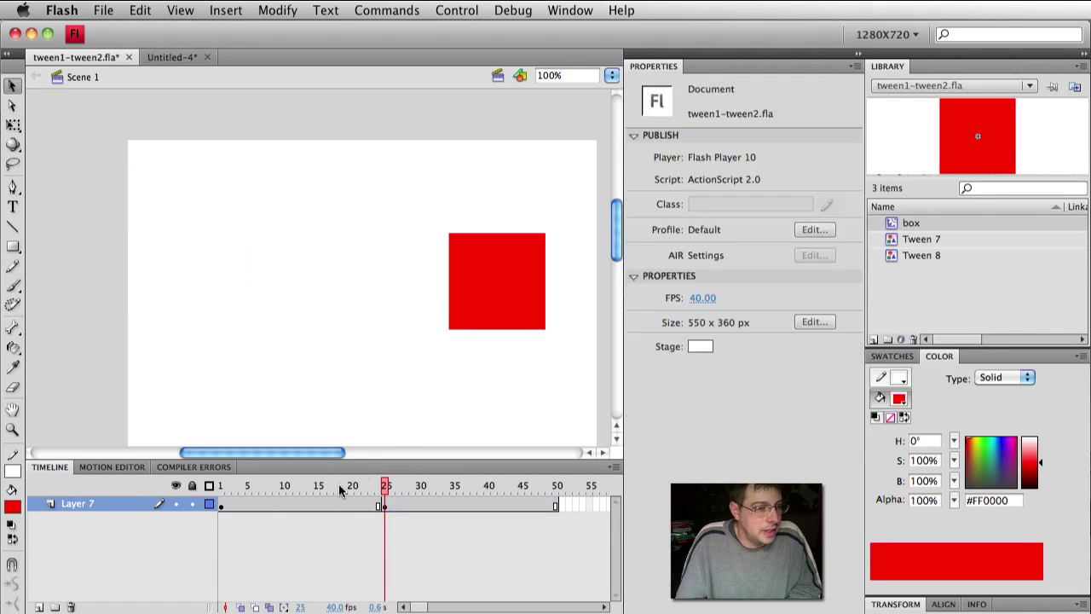
- Create a classic tween between the keyframes and scrub back to preview it
right_click(263, 501)
click(329, 538)
drag(265, 490, 170, 484)
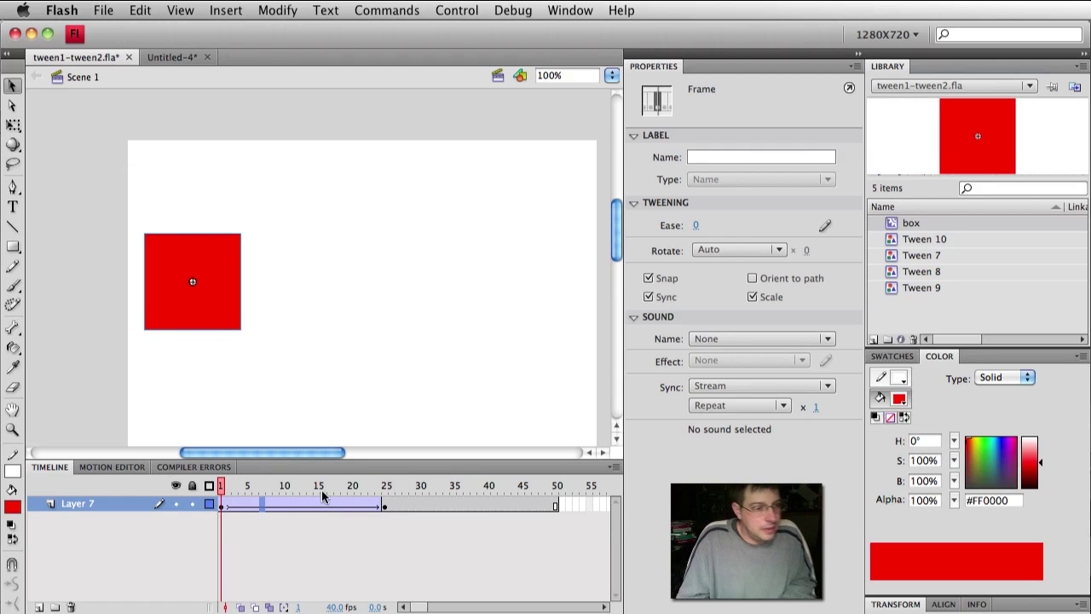
click(384, 488)
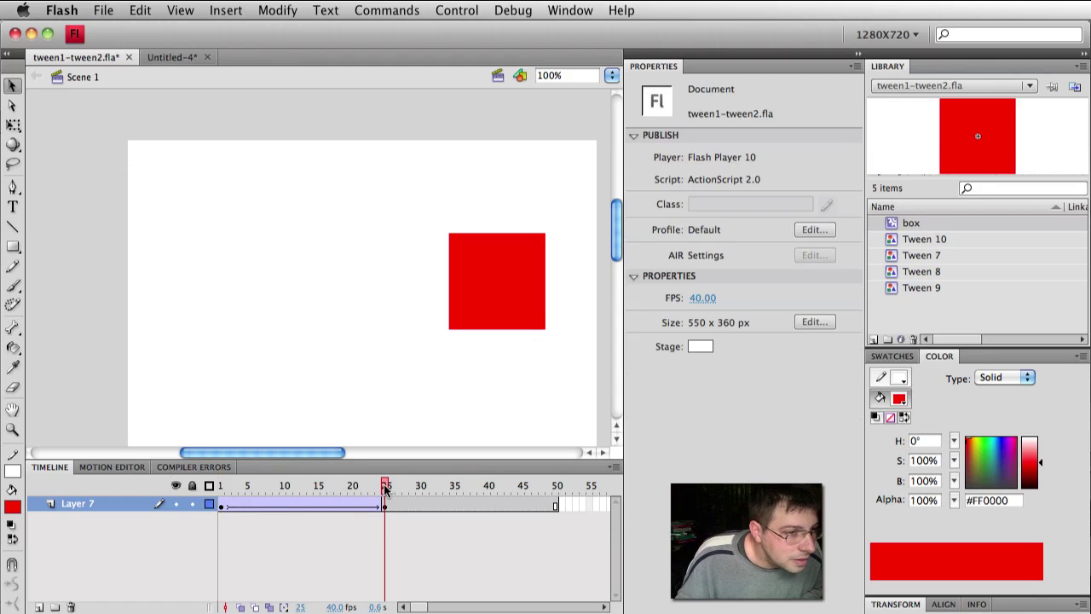
click(503, 298)
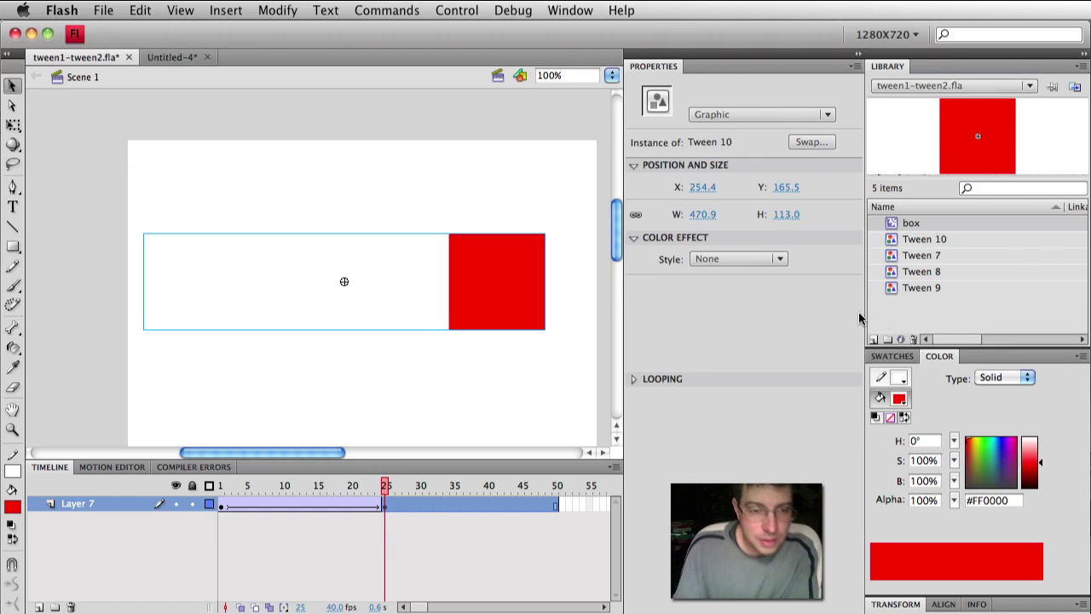
click(929, 241)
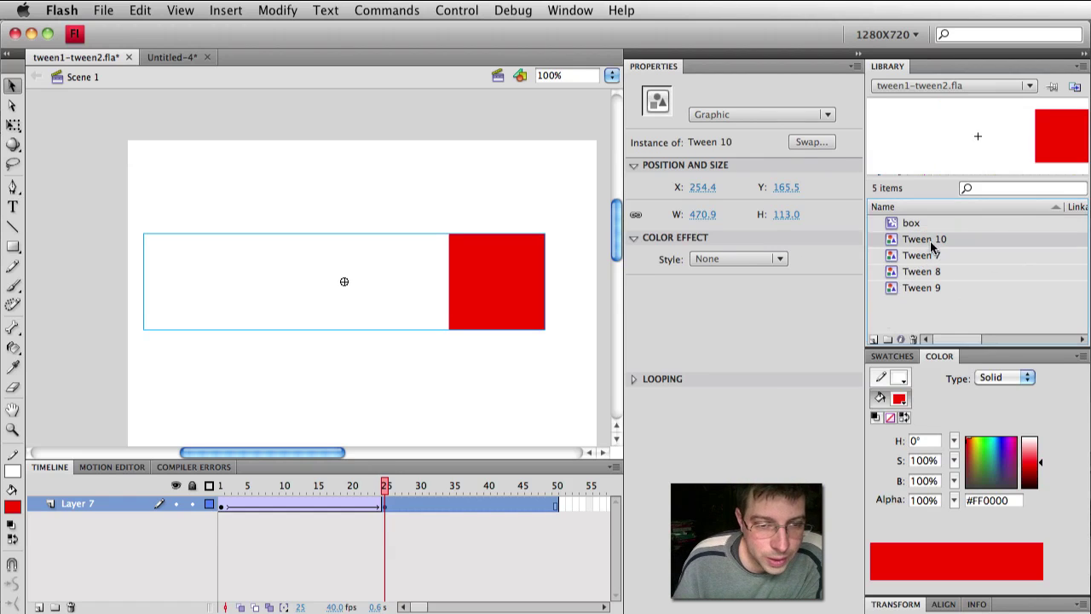
click(934, 290)
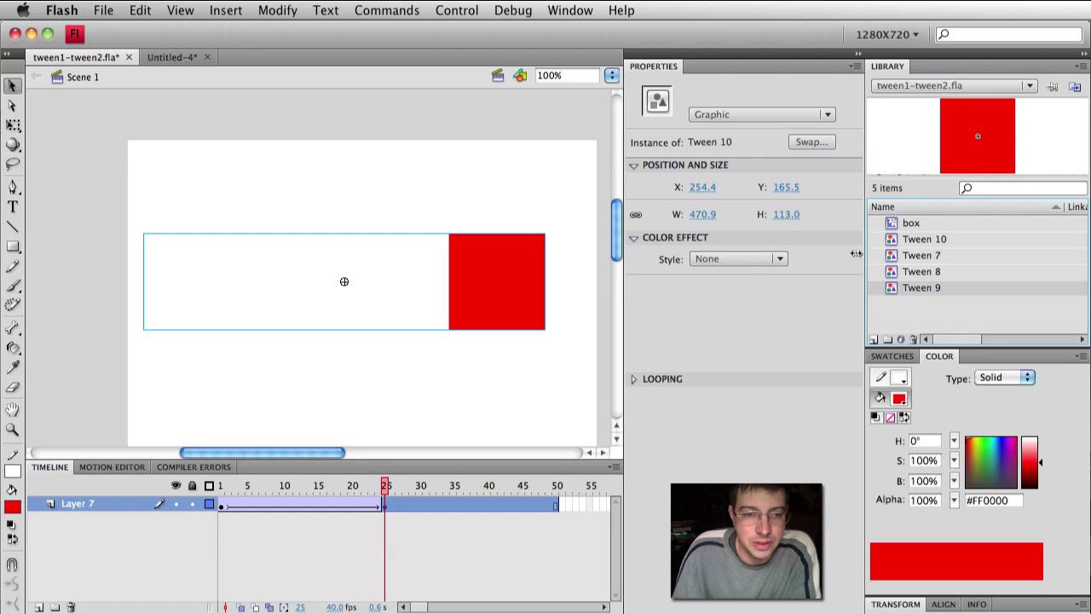
click(460, 402)
key(super+Return)
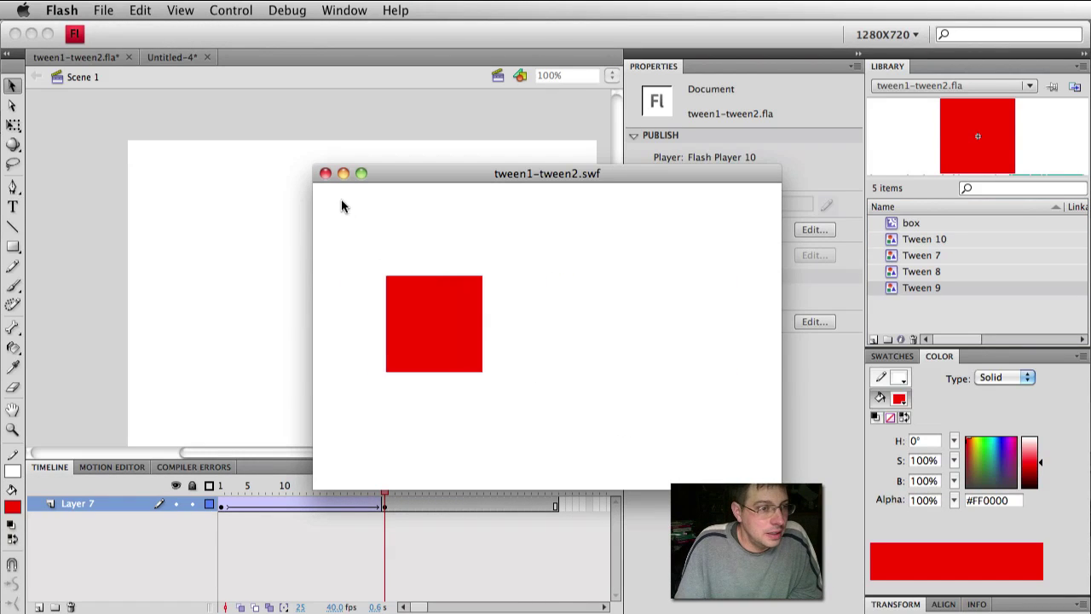
click(324, 173)
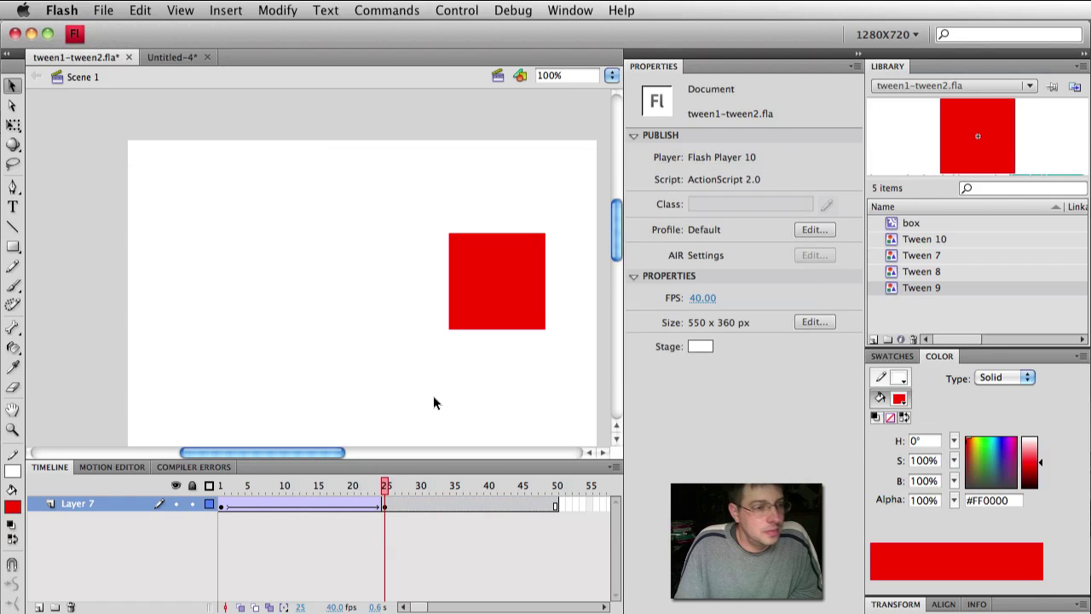
key(super+Return)
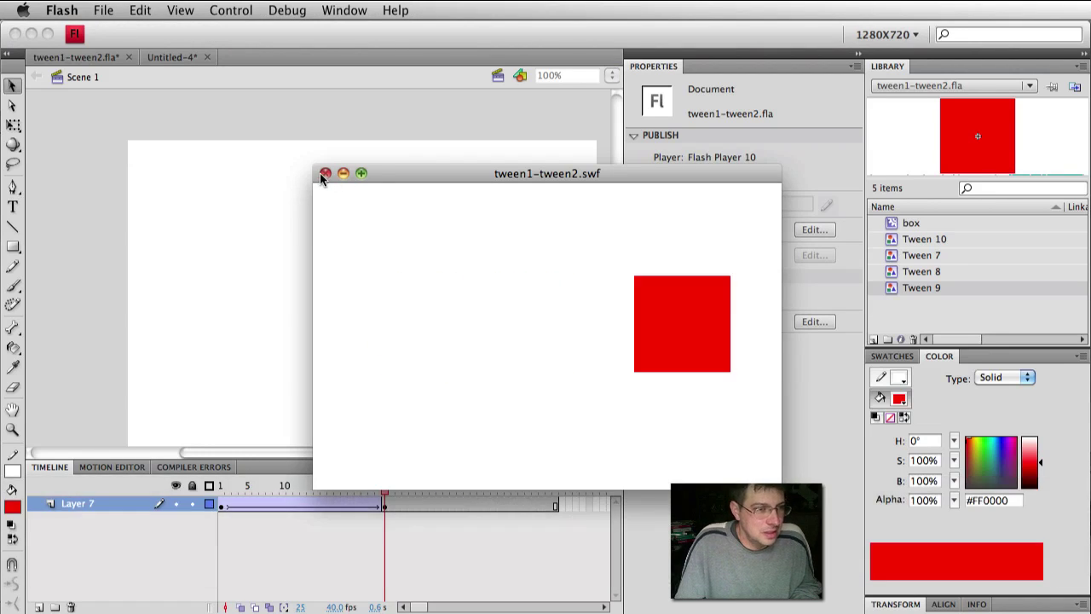
click(324, 173)
drag(260, 486, 384, 491)
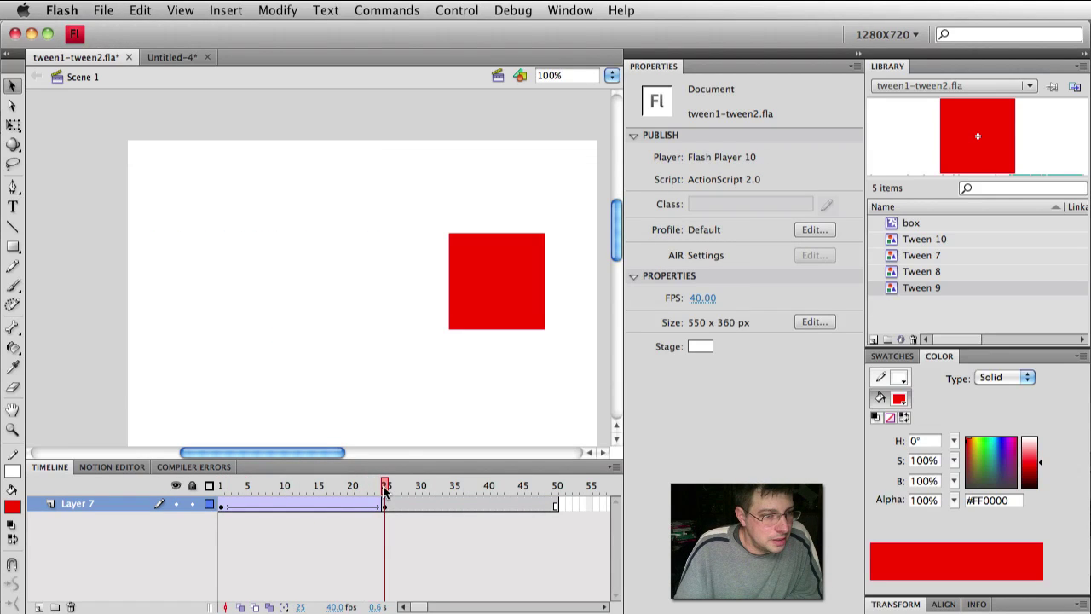
click(483, 287)
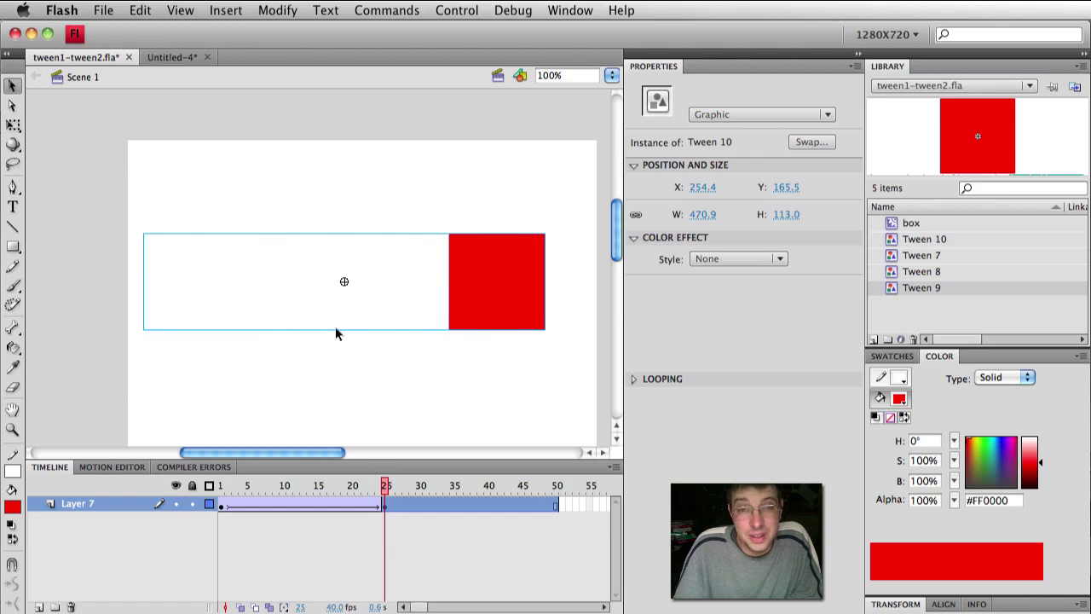
click(392, 384)
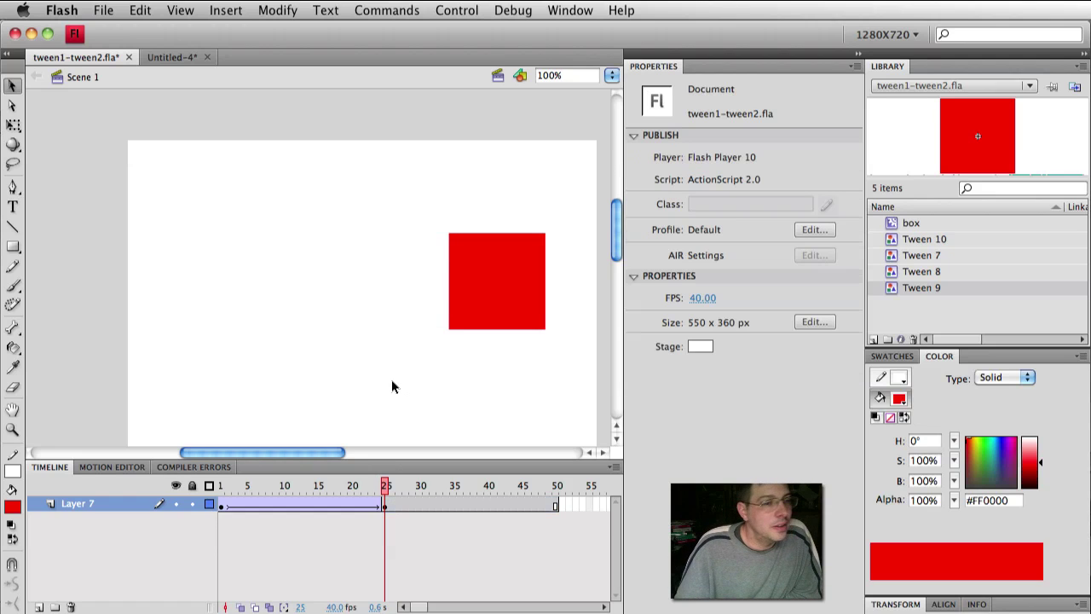
click(698, 345)
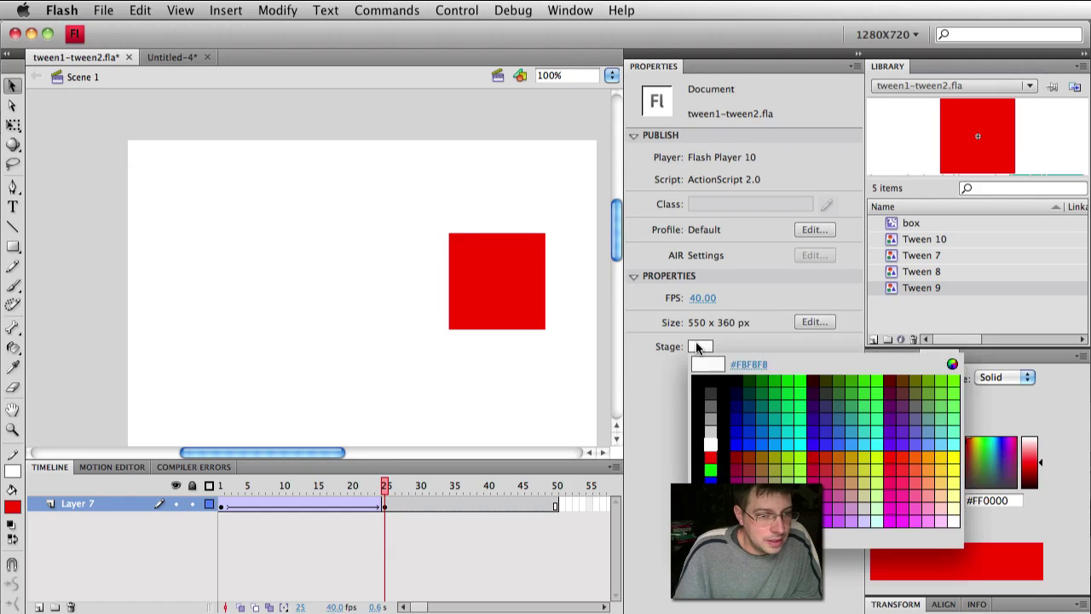
click(715, 415)
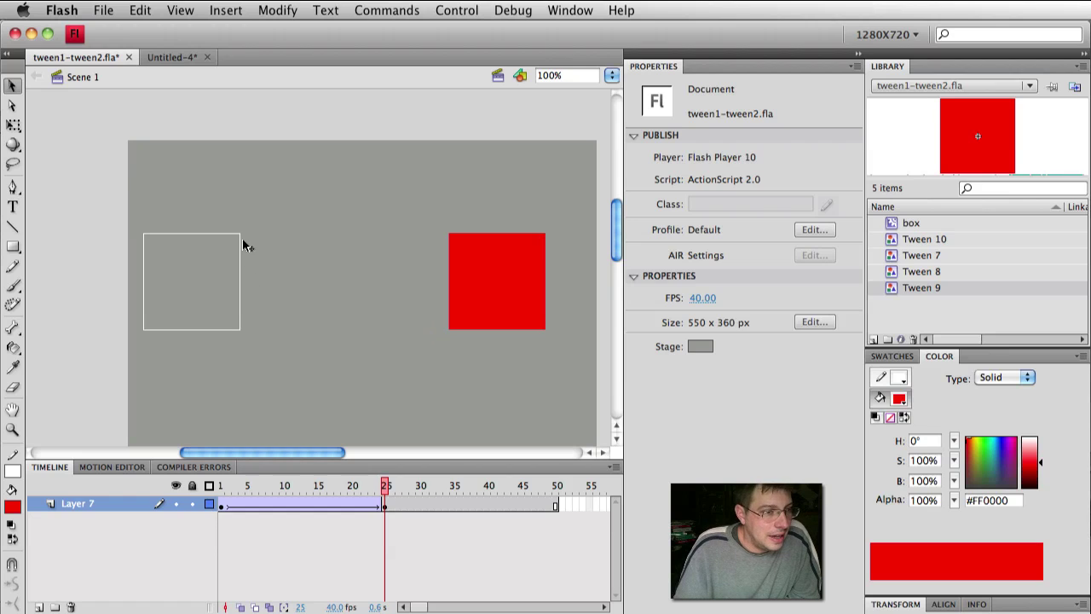
click(223, 503)
click(210, 288)
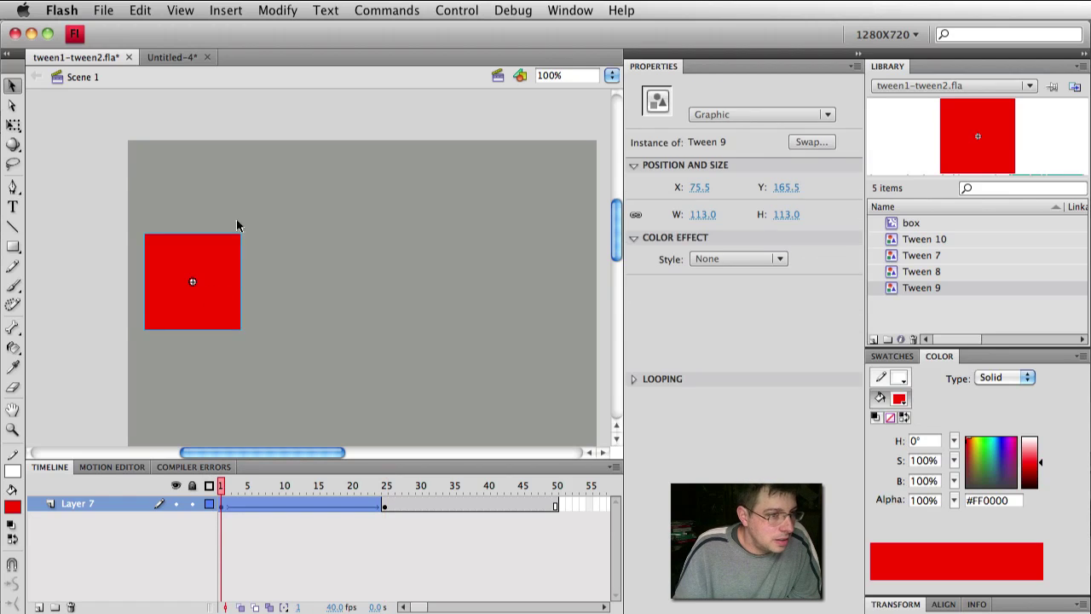
click(281, 302)
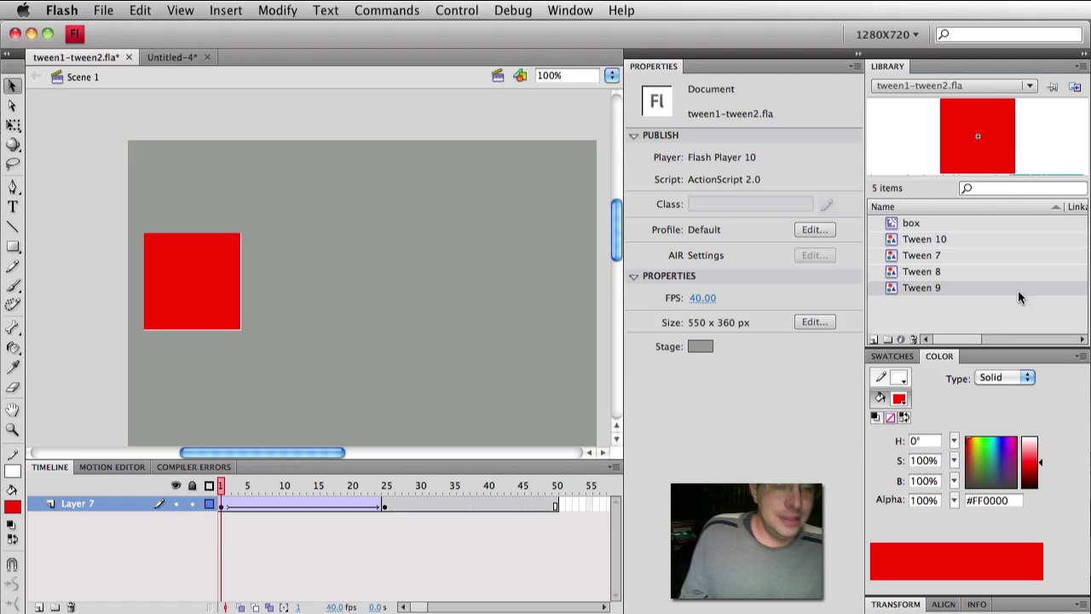
click(928, 244)
click(921, 289)
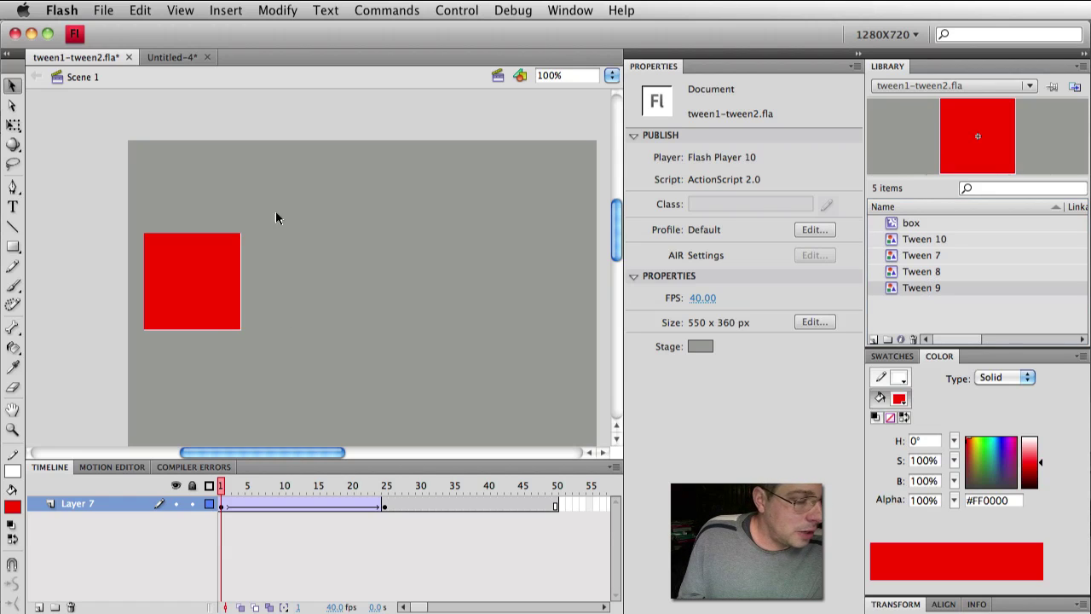
double_click(955, 225)
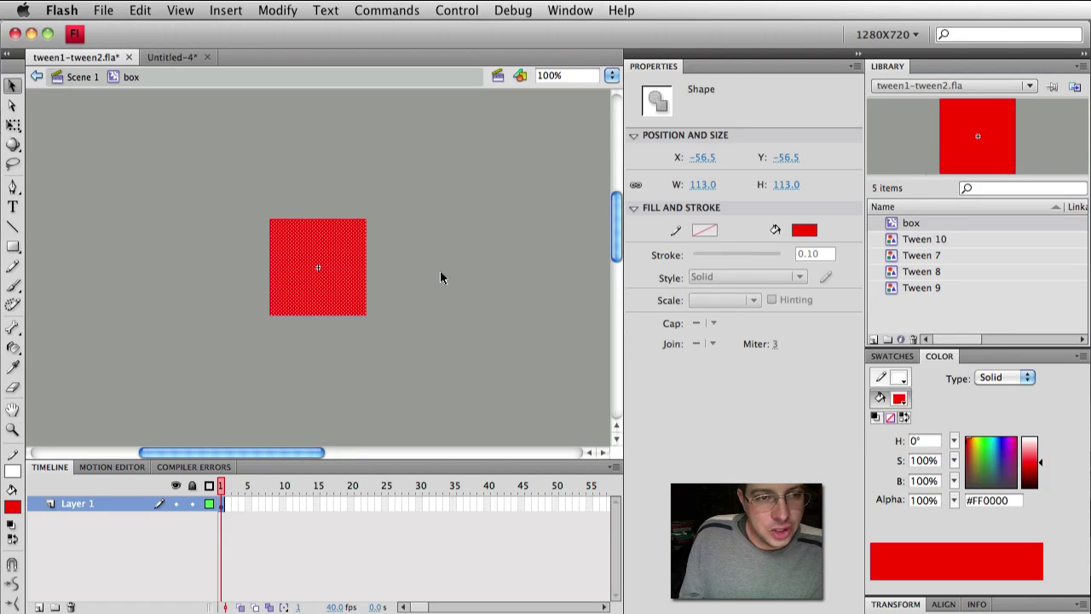
click(192, 290)
click(305, 270)
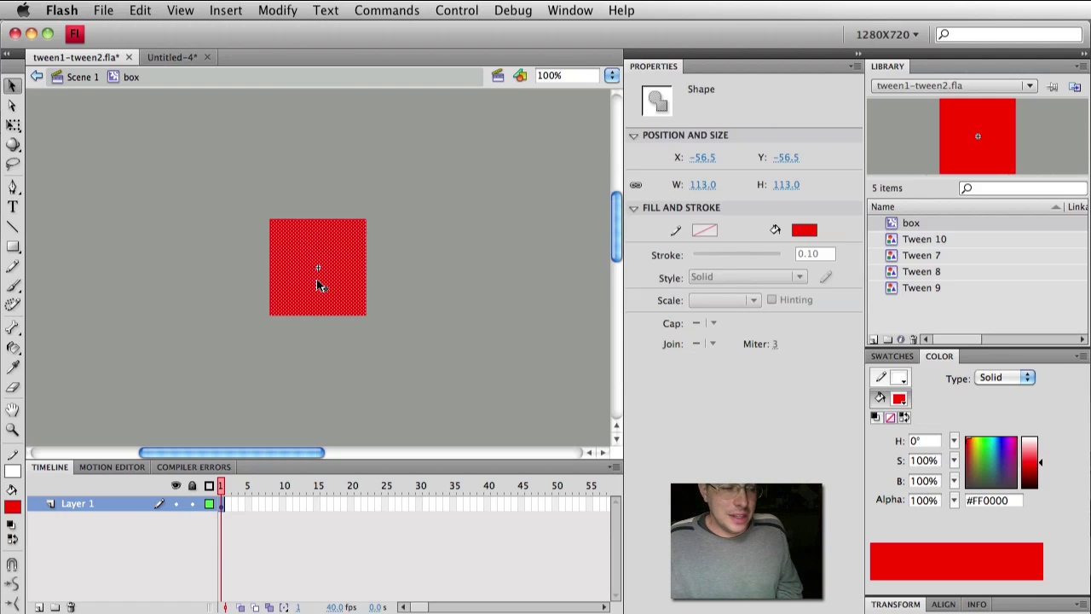
click(86, 81)
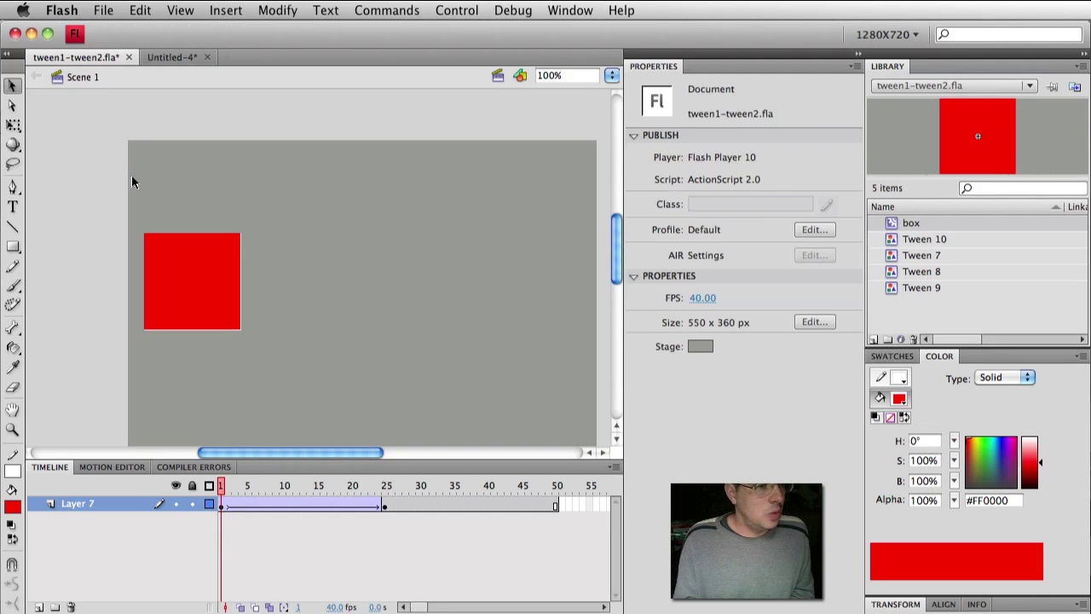
click(220, 274)
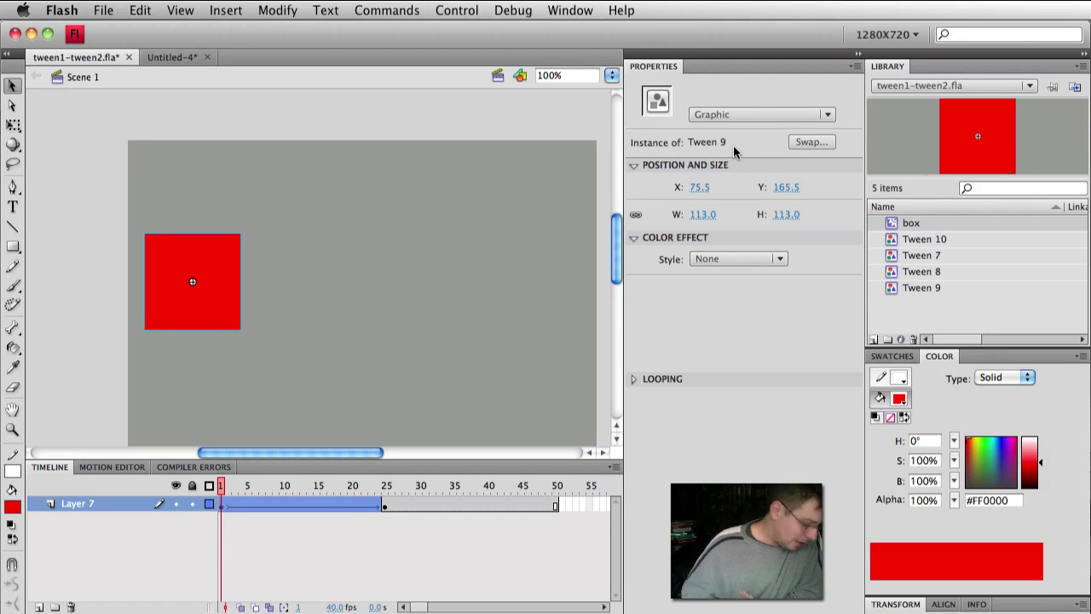
- Inside Tween 9, move the box instance down and right to X 129, Y 56.5, then return to Scene 1
double_click(186, 313)
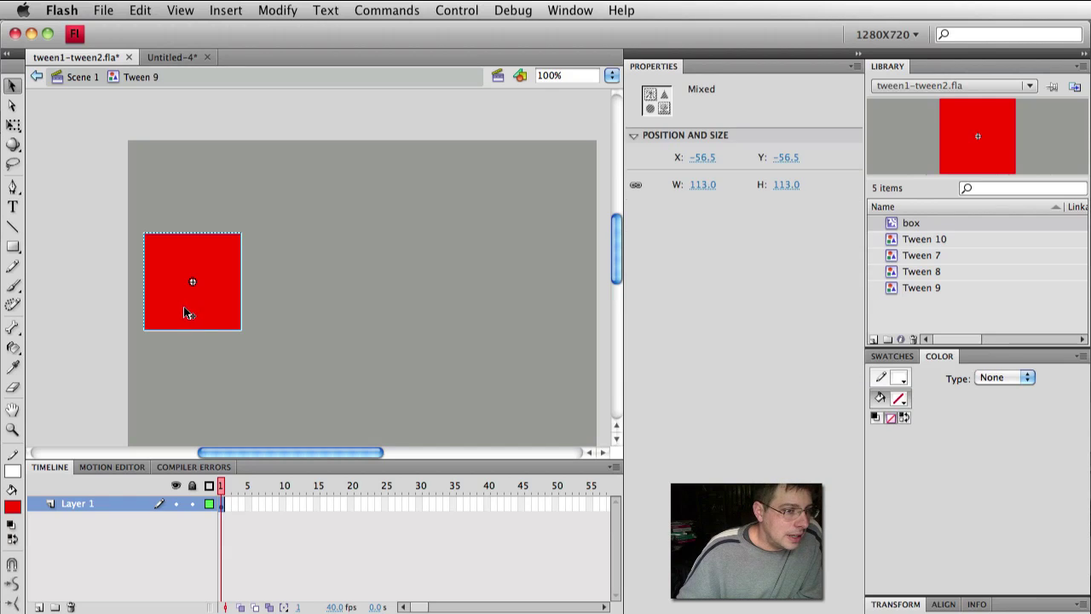
click(290, 320)
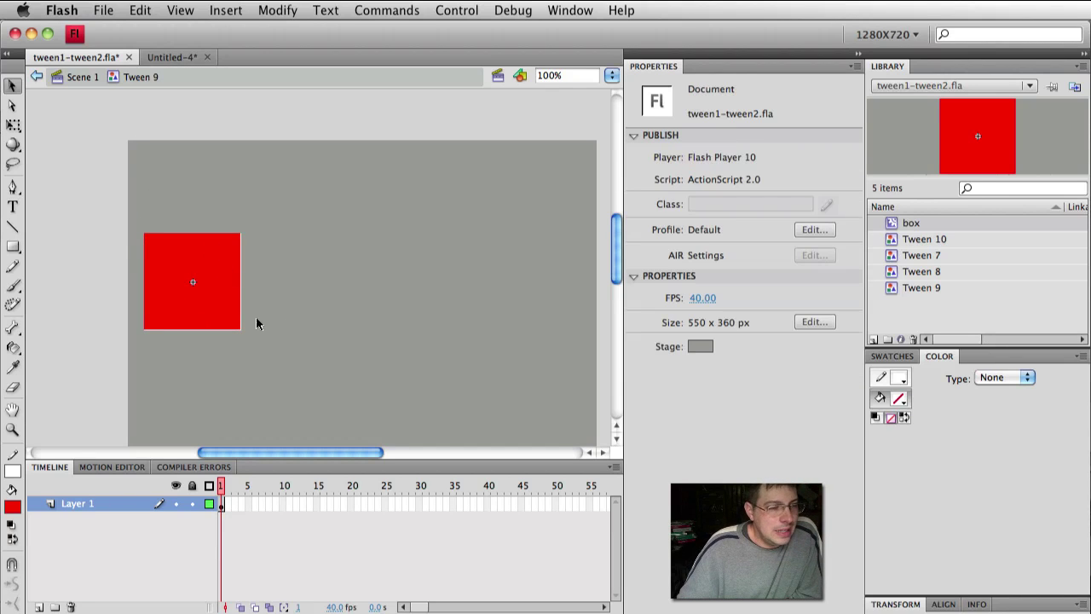
click(220, 313)
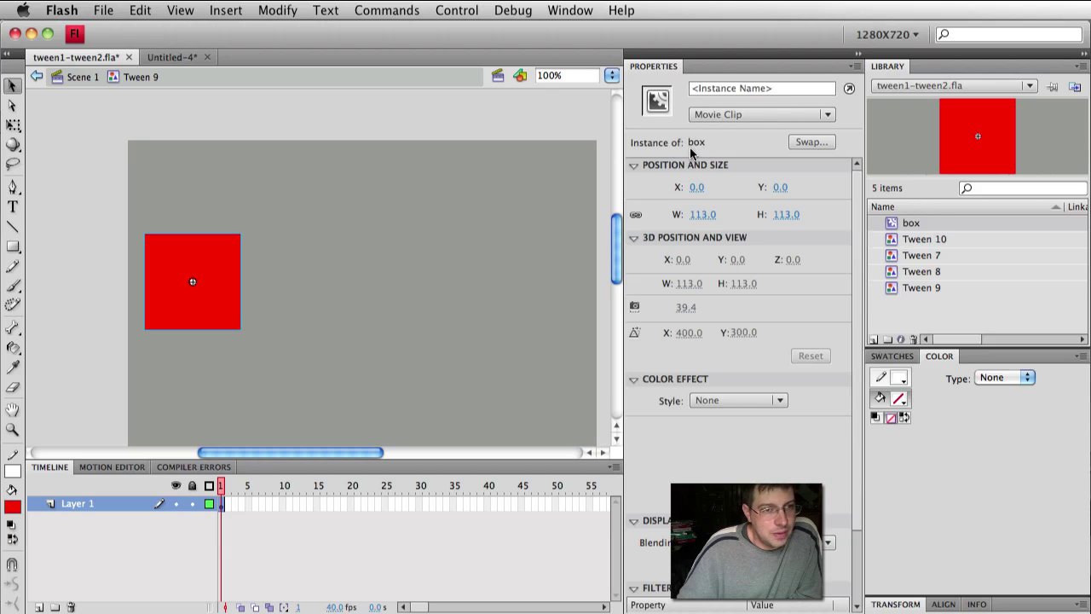
drag(241, 330, 351, 378)
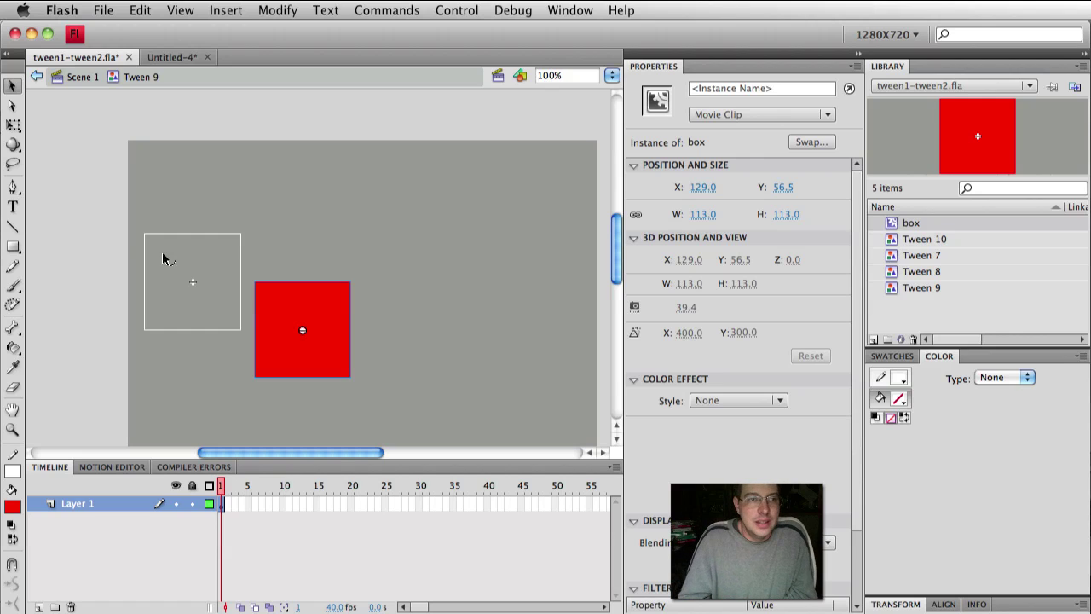
click(83, 77)
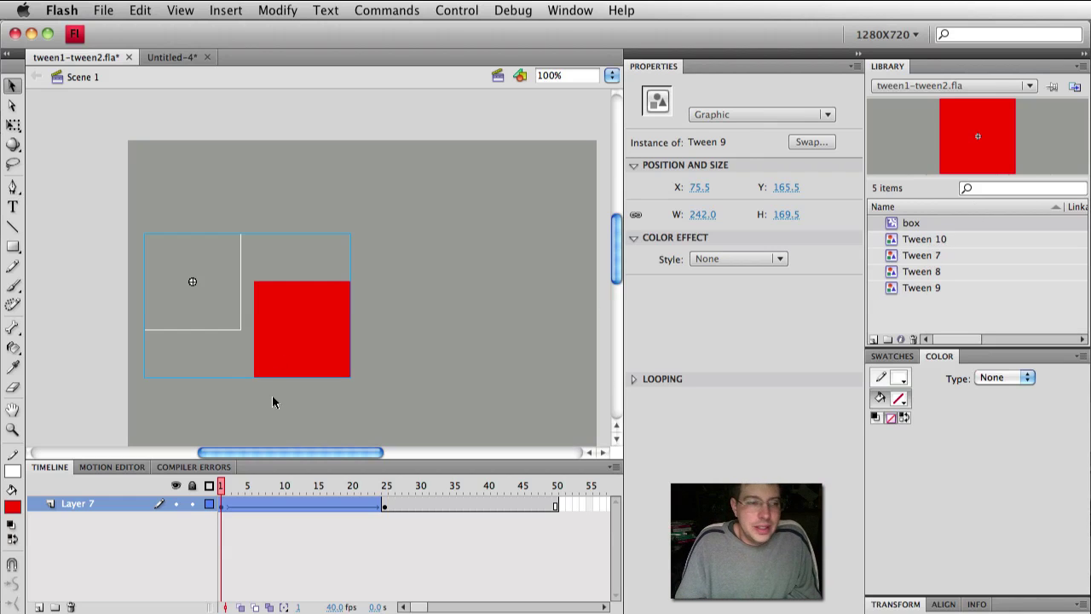
- Add new Layer 8 and delete Layer 7 with its old tween
click(39, 606)
click(92, 521)
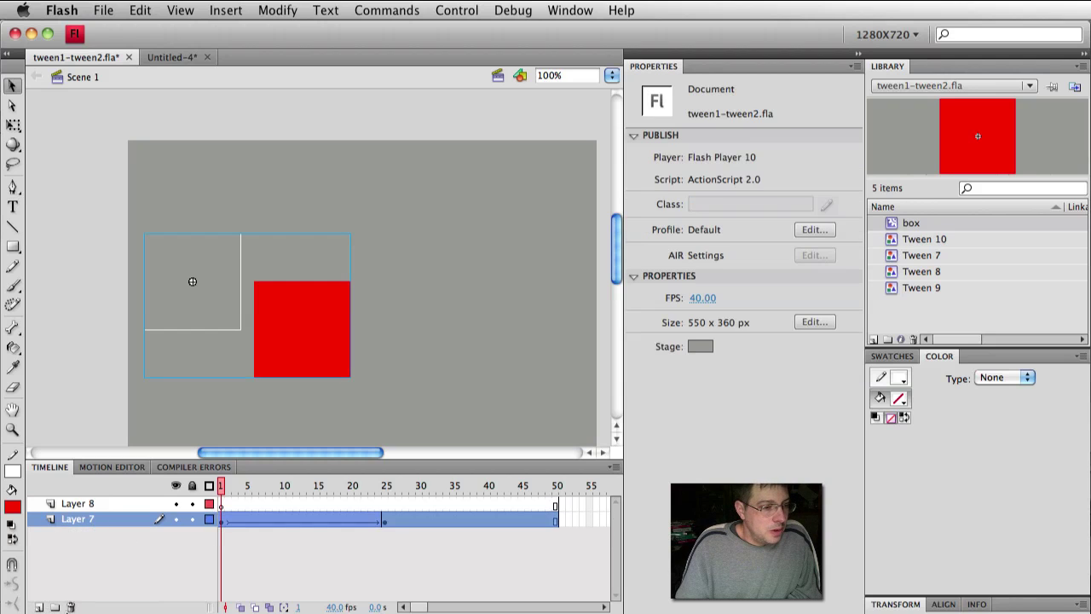
click(71, 607)
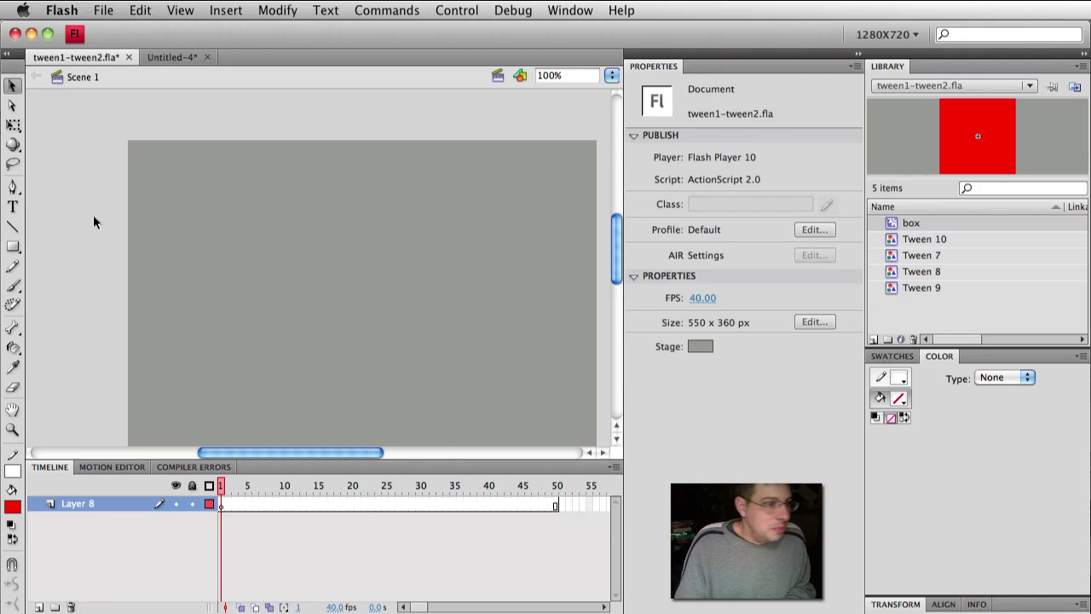
- Draw a 95 × 95 red square on the stage's left and select it
click(13, 246)
drag(143, 262, 223, 341)
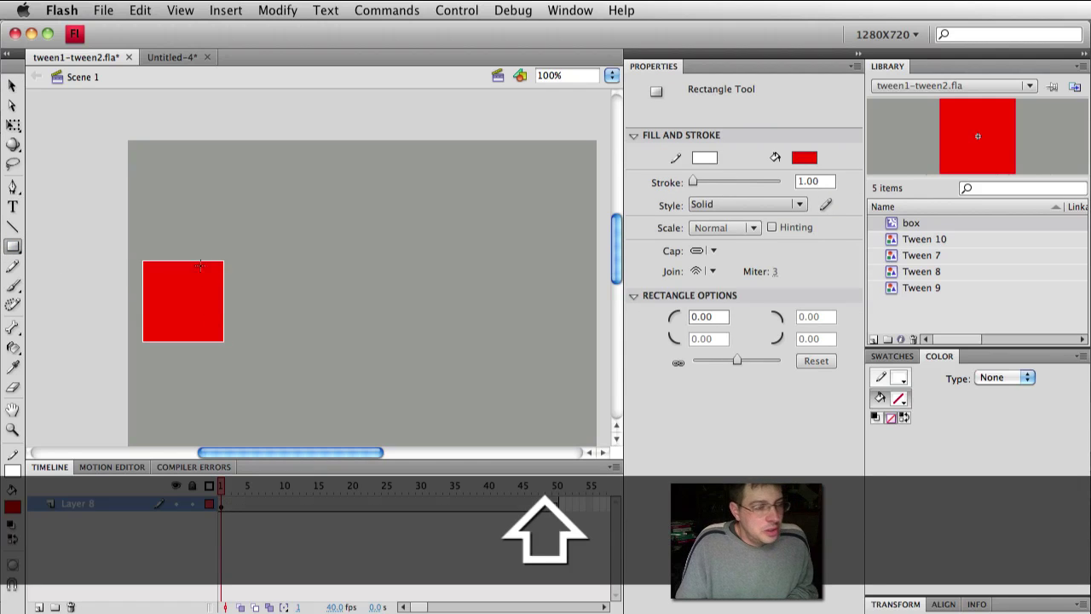
click(13, 85)
click(174, 292)
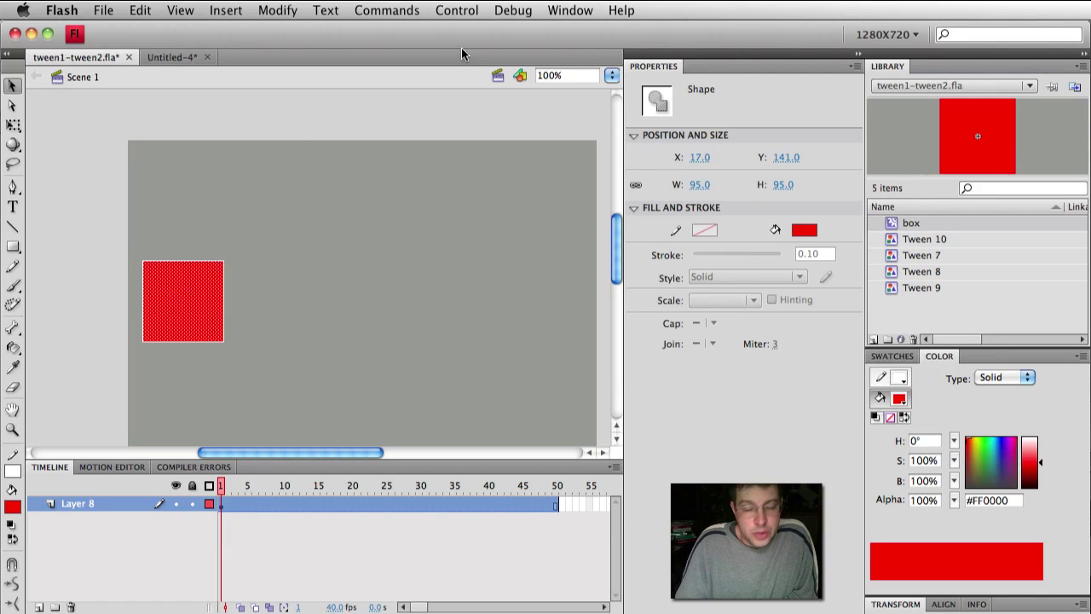
- Convert the whole red square, outline included, into a Movie Clip symbol named 'great box'
click(65, 226)
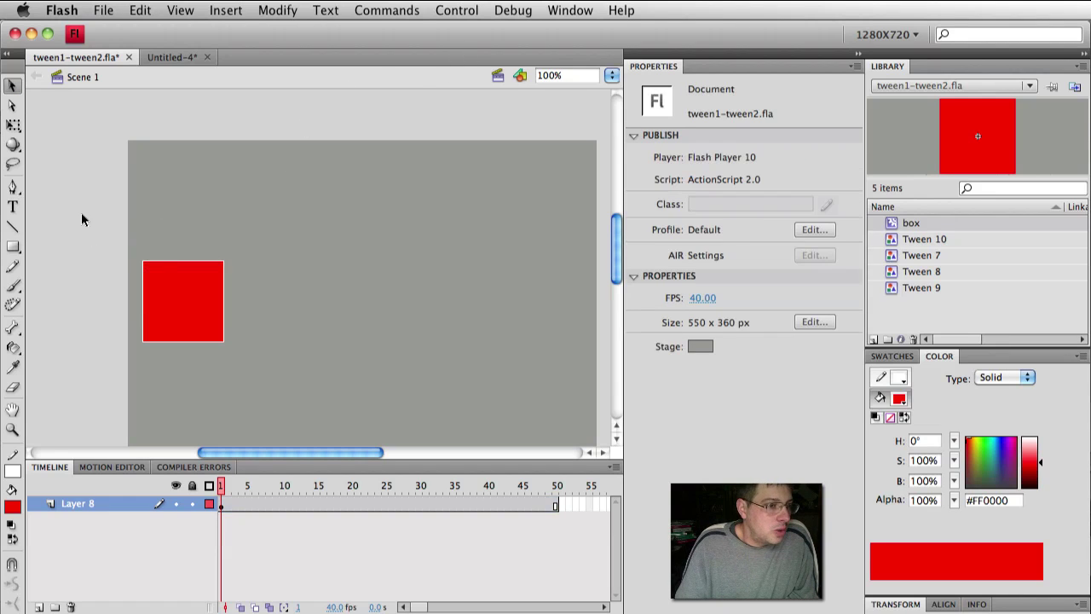
drag(81, 213, 271, 381)
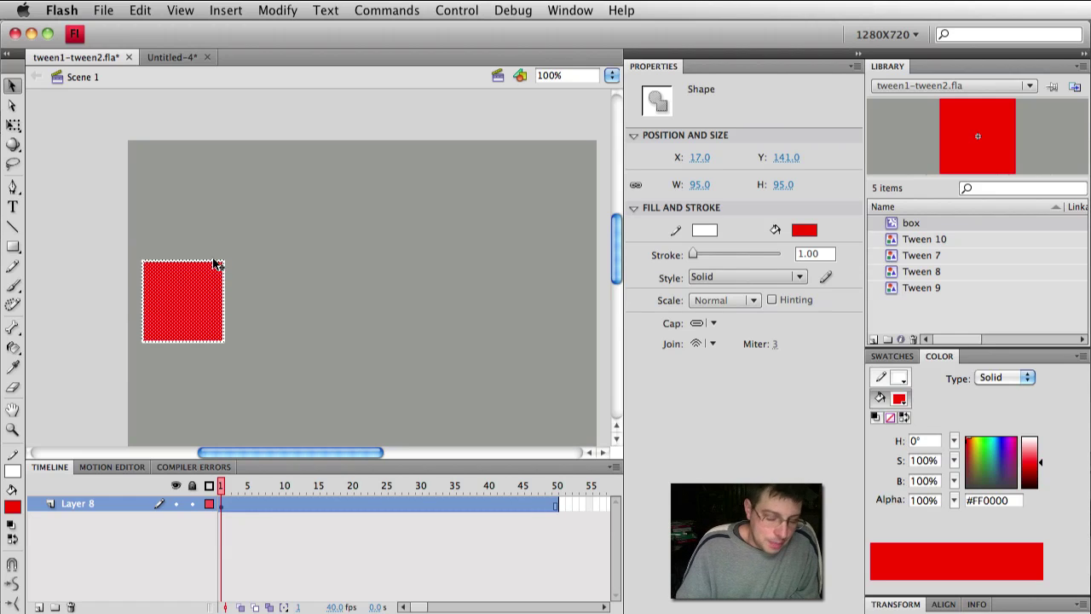
click(286, 11)
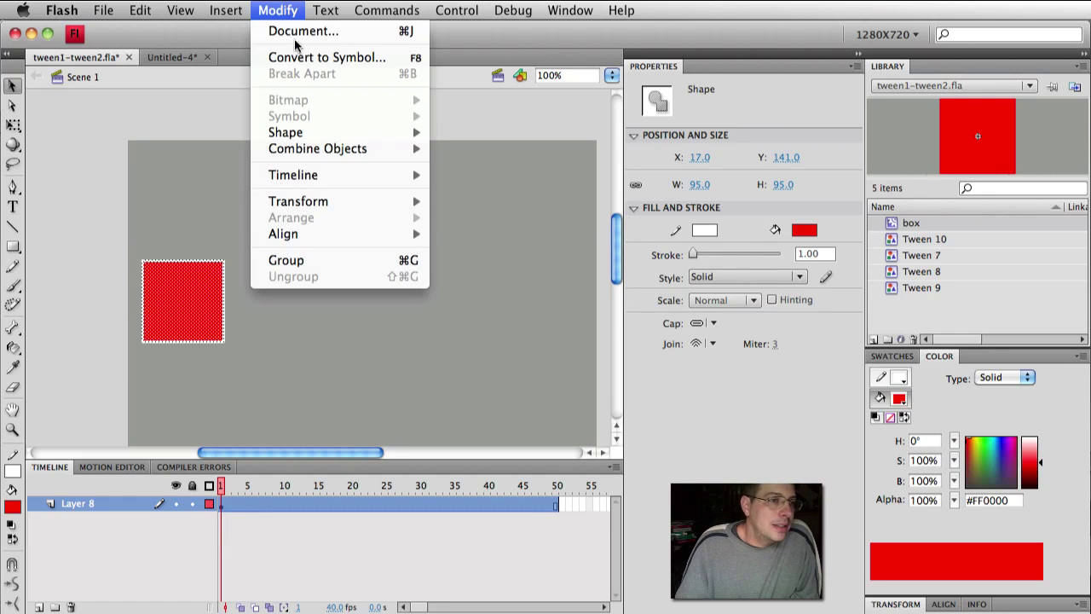
click(300, 53)
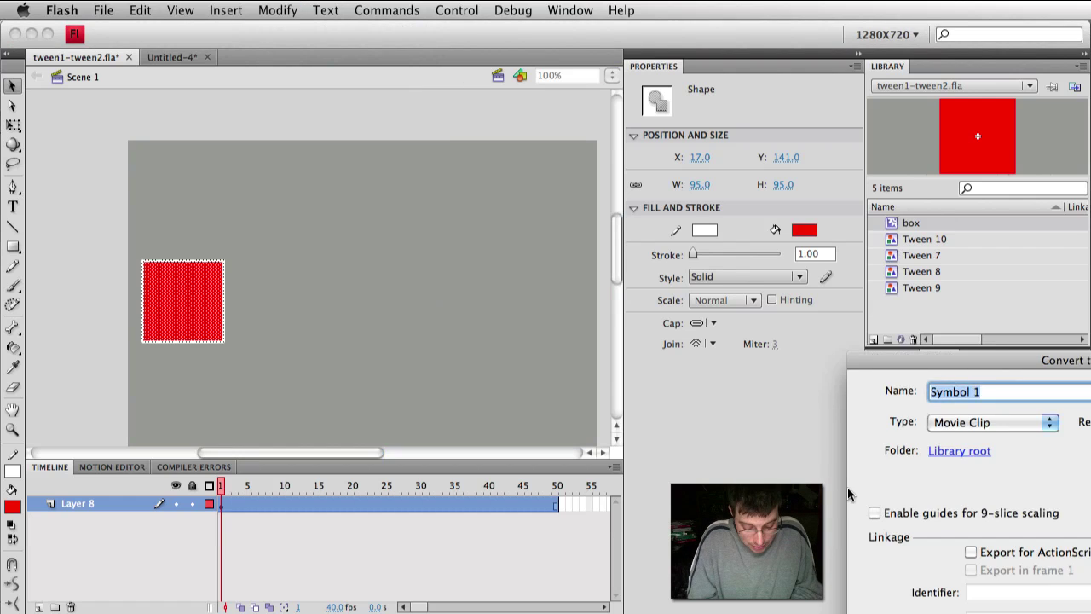
text(great box)
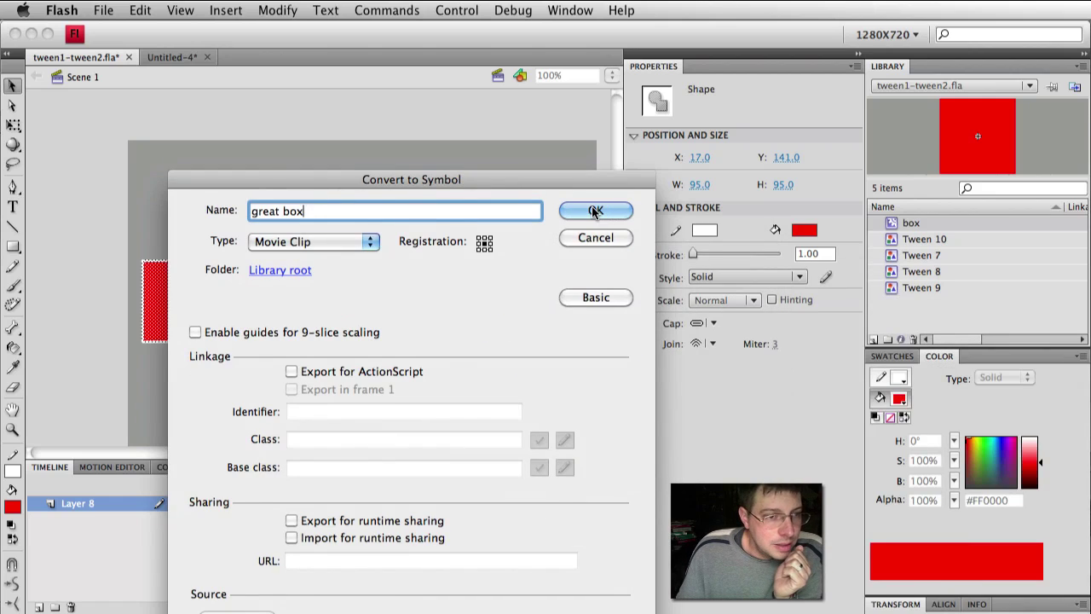
click(595, 212)
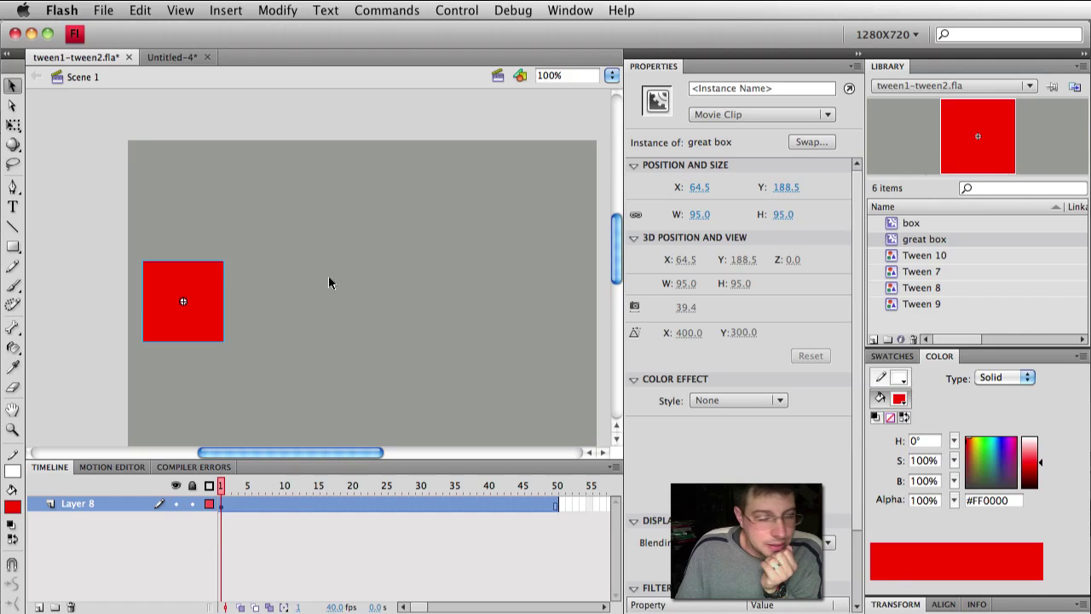
click(278, 295)
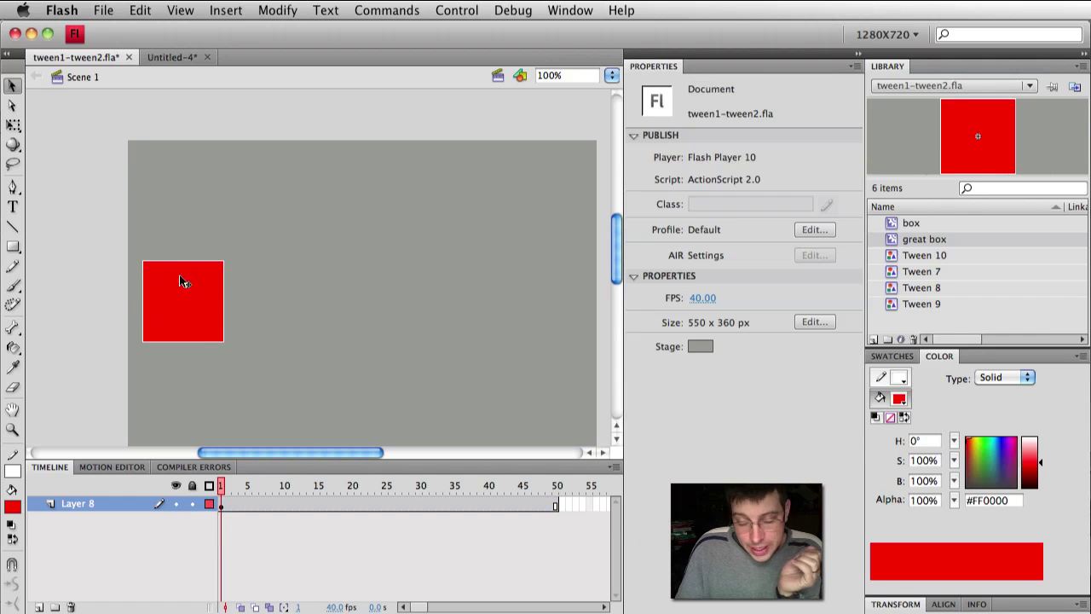
- Classic-tween great box from the stage's left to its right over frames 1–20, then scrub to preview
click(352, 503)
key(F6)
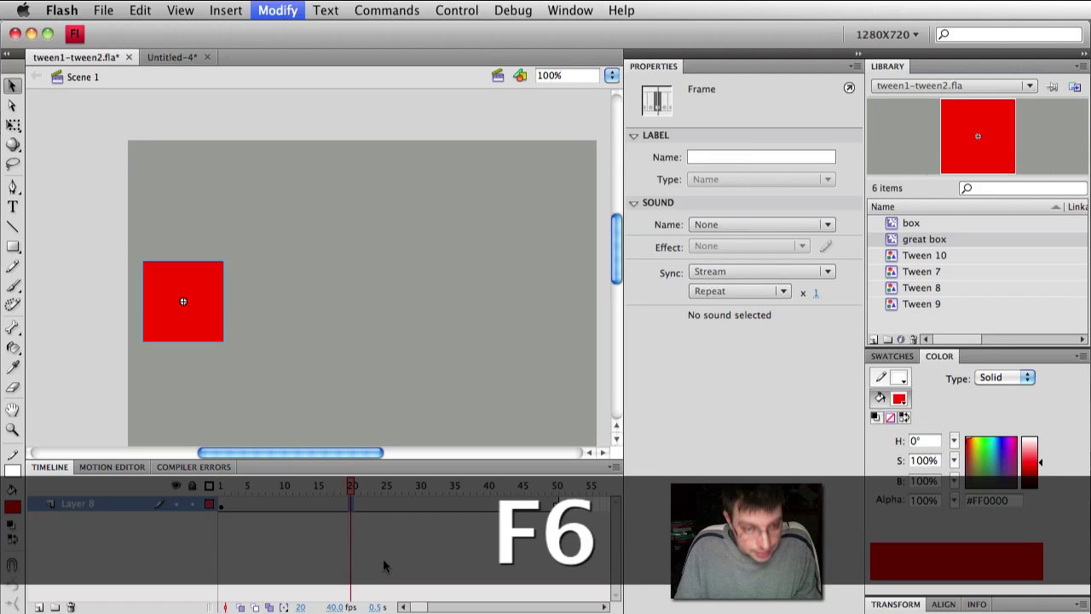
drag(185, 329, 543, 330)
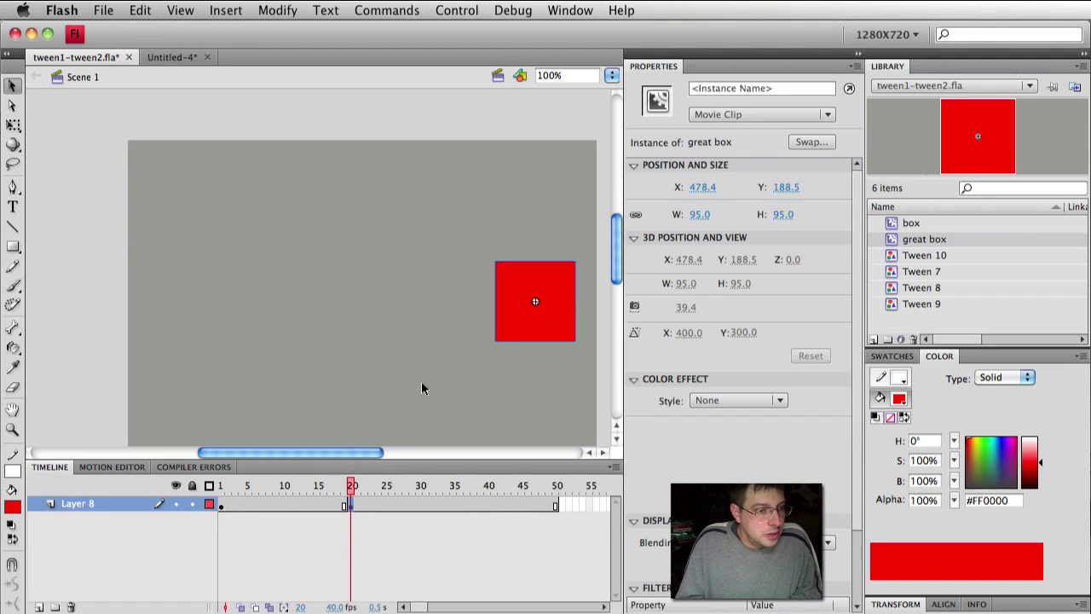
right_click(263, 503)
click(322, 546)
drag(248, 485, 219, 487)
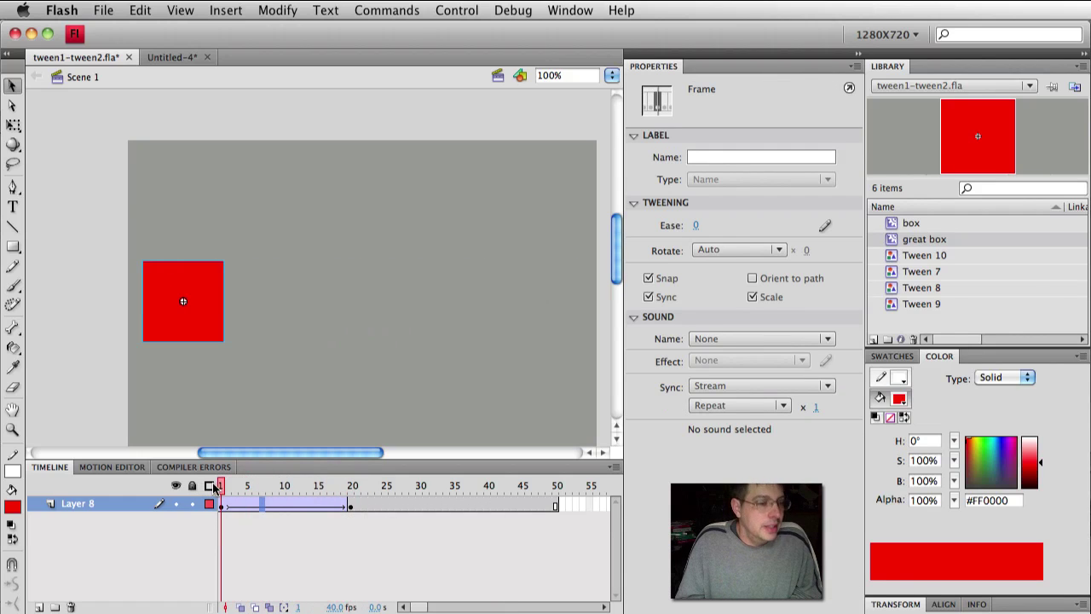
- Delete the unused Tween 10, Tween 7, Tween 8, Tween 9 and box symbols from the Library
key(super)
super+click(927, 258)
super+click(926, 272)
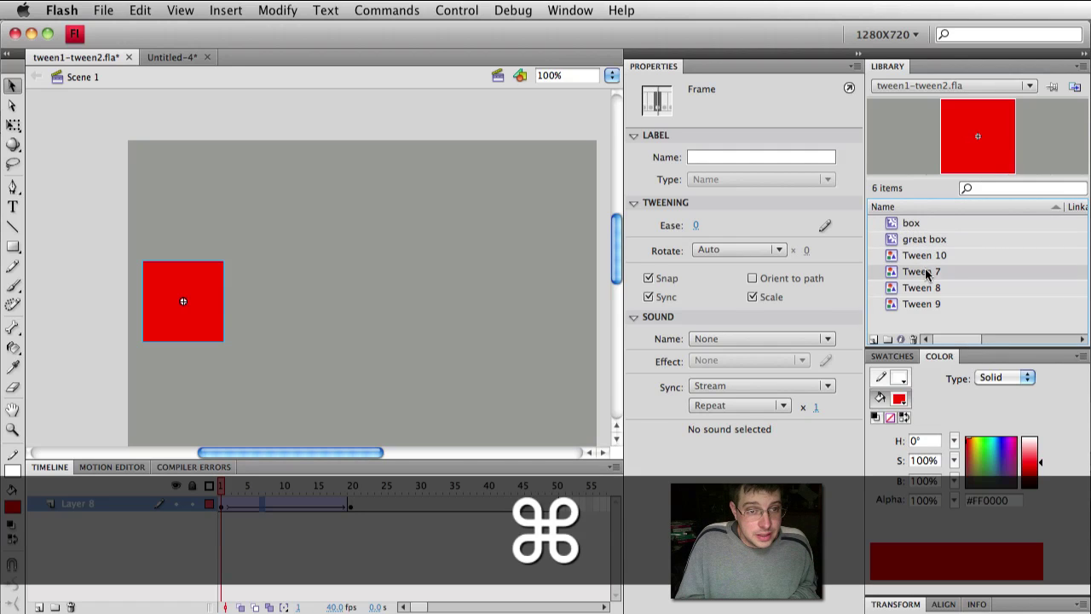
super+click(926, 288)
super+click(926, 304)
super+click(920, 227)
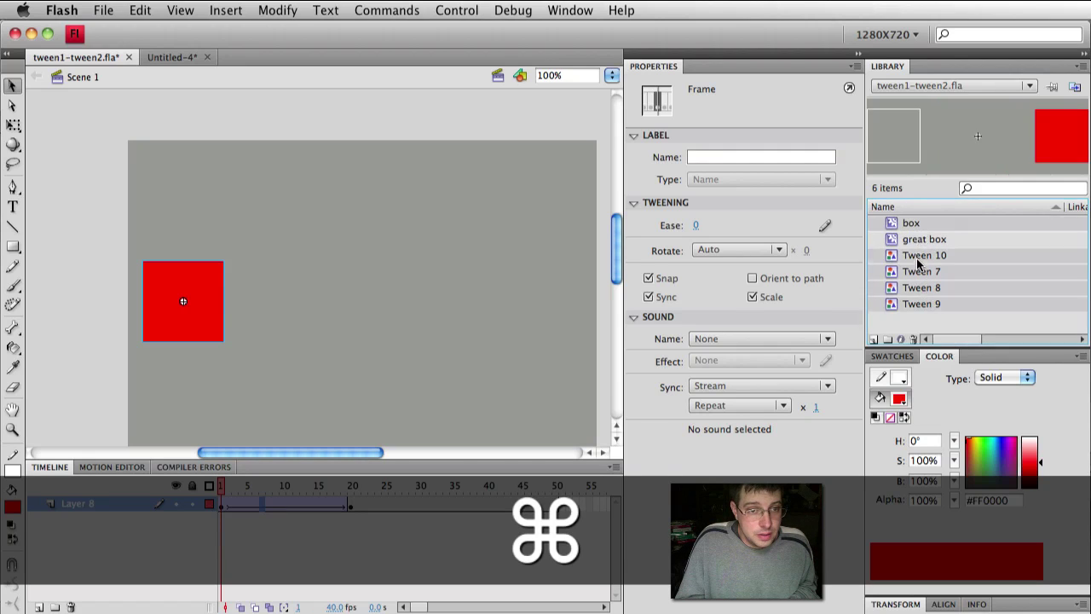
click(912, 339)
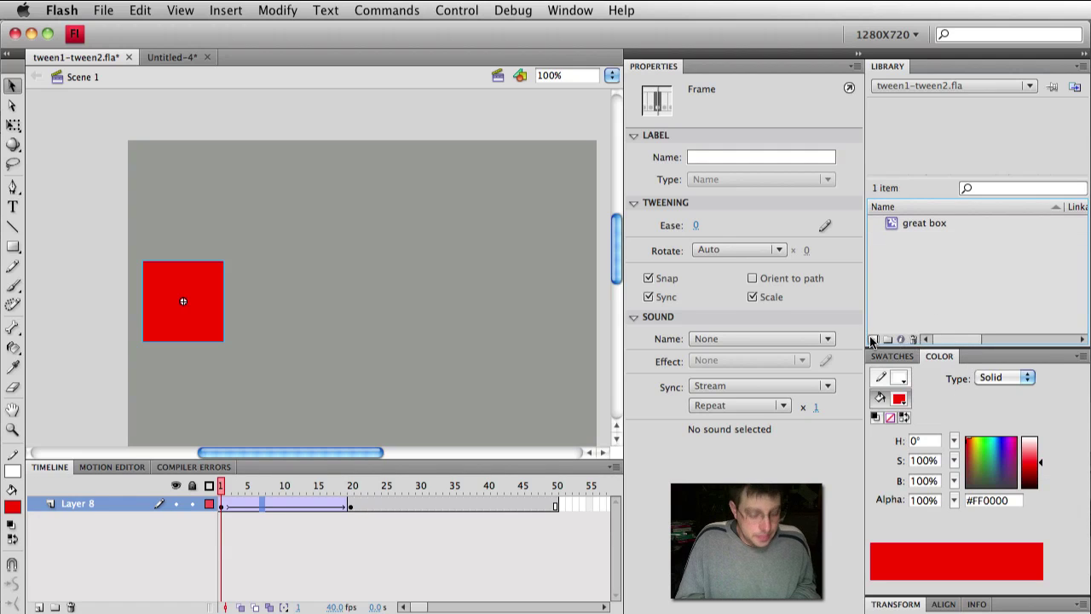
- Test the movie, close the preview window and deselect everything
key(super+Return)
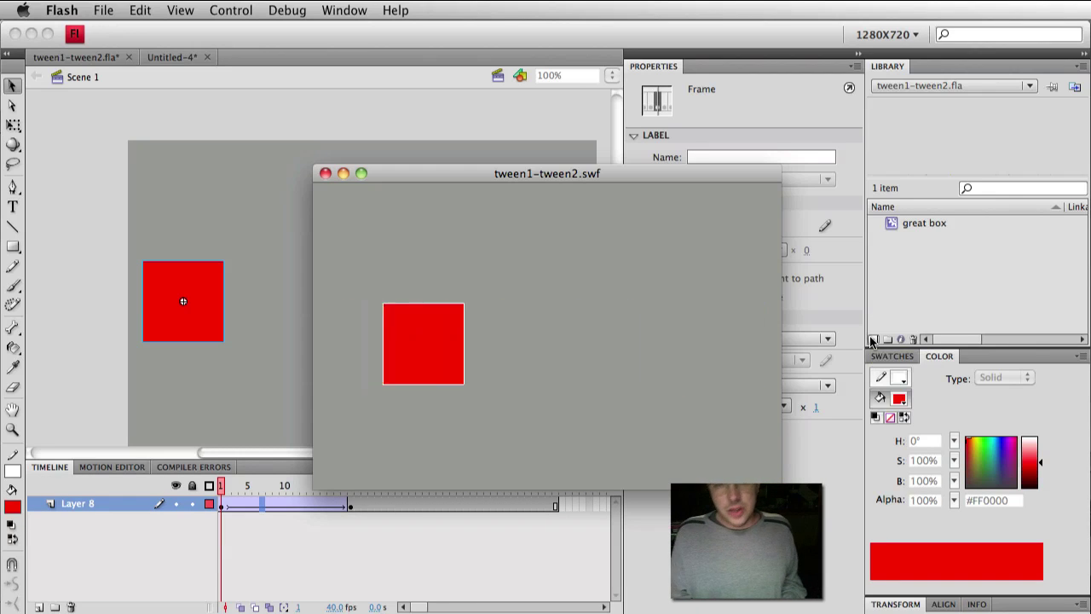
click(324, 173)
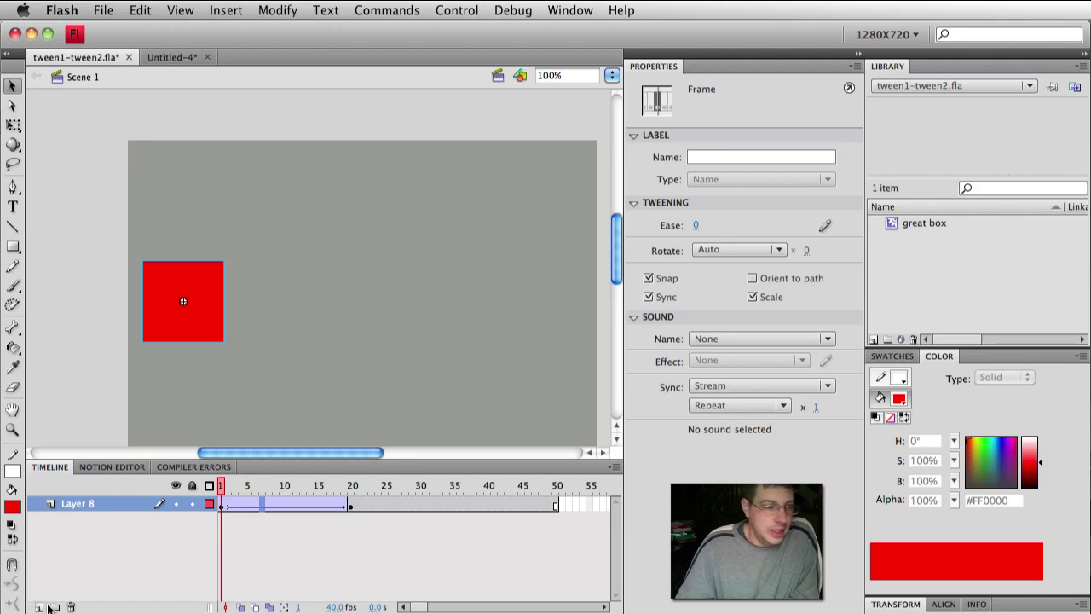
key(super+shift+a)
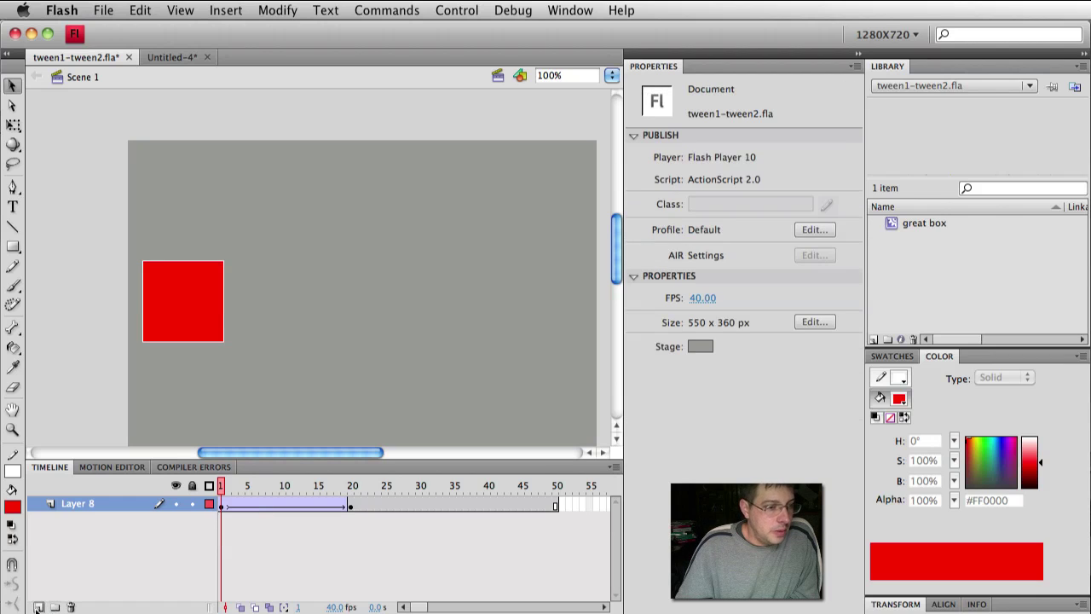
- Replace Layer 8 with new Layer 9 and draw a red square with no outline
click(40, 607)
click(109, 516)
click(73, 607)
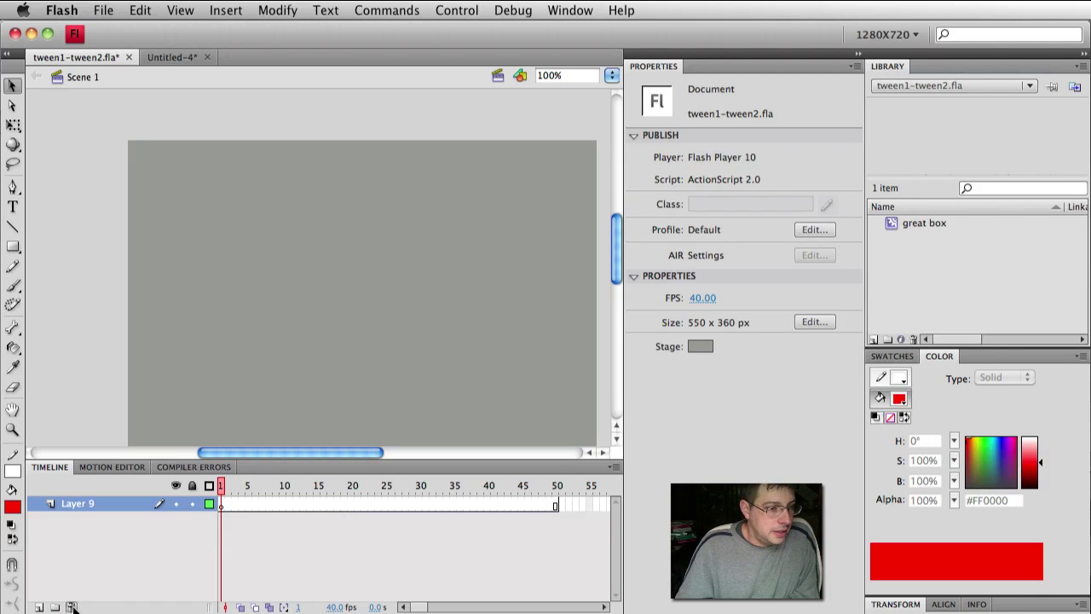
click(12, 471)
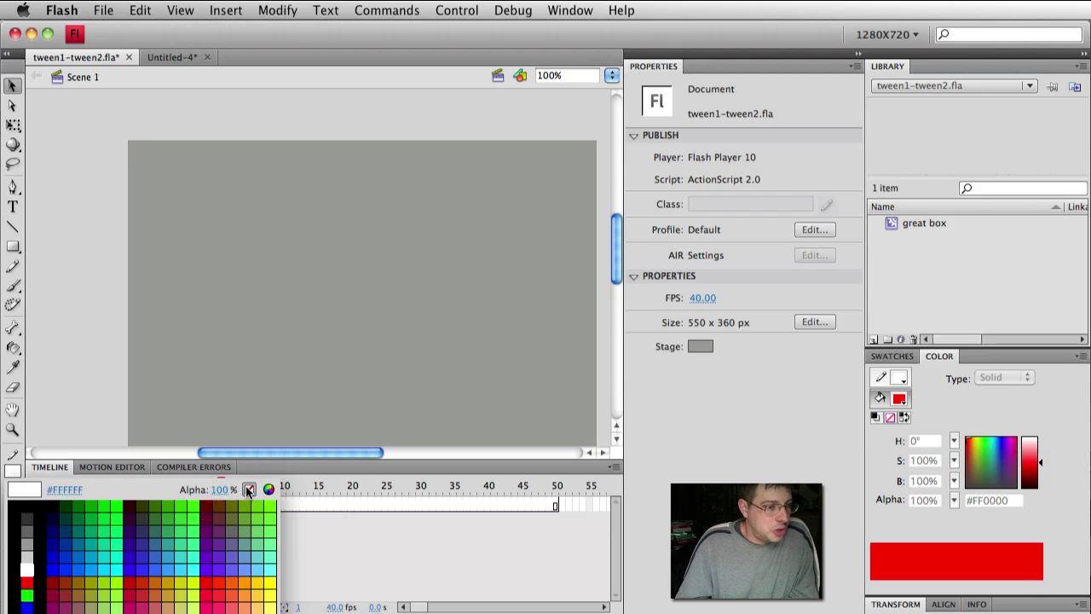
click(249, 489)
click(13, 246)
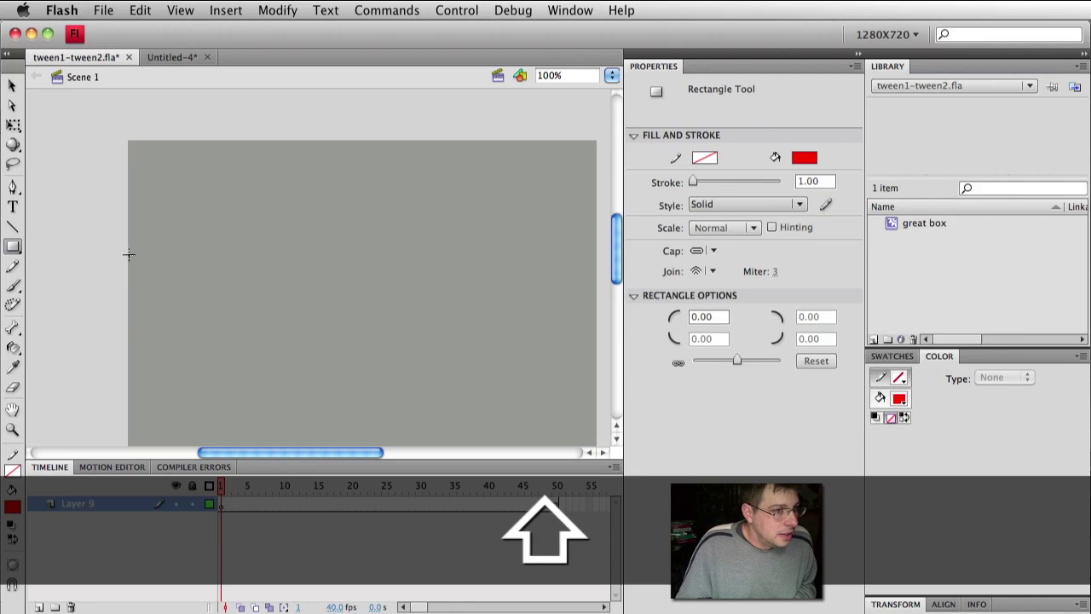
drag(147, 242, 230, 324)
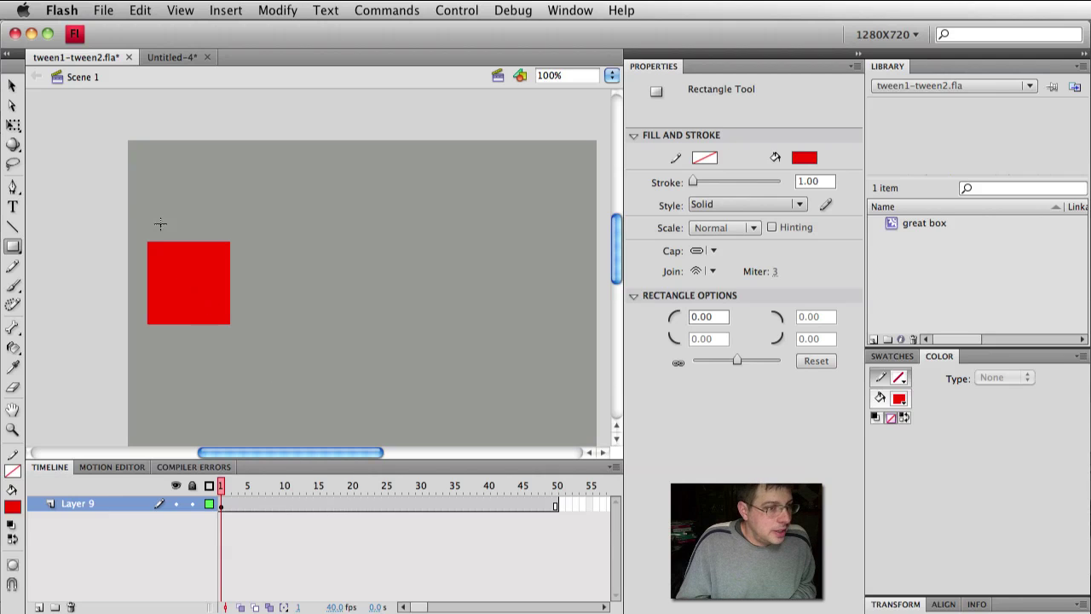
click(12, 85)
click(185, 275)
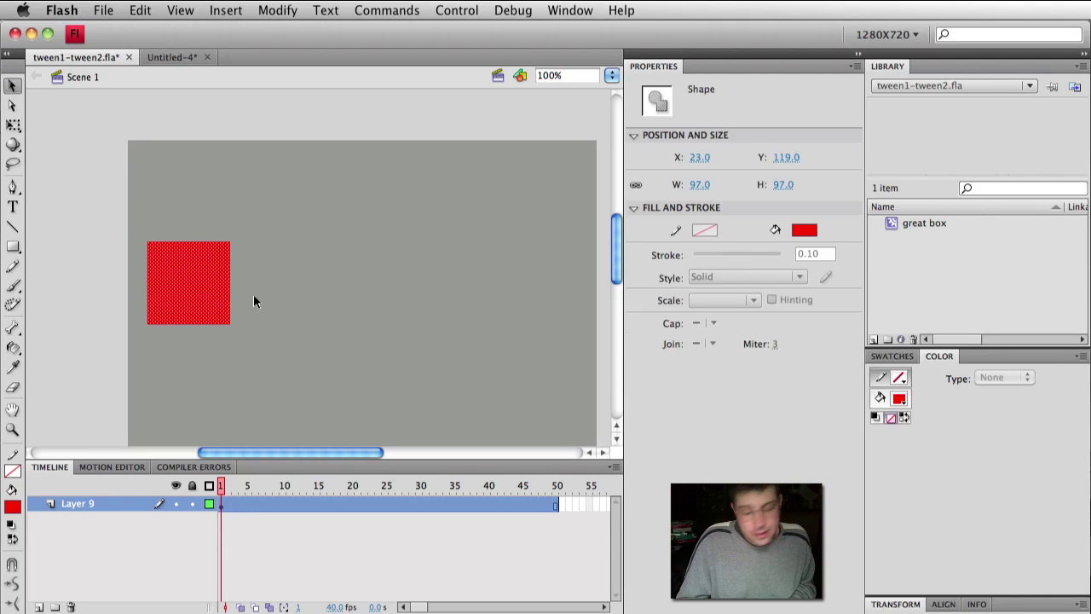
click(329, 339)
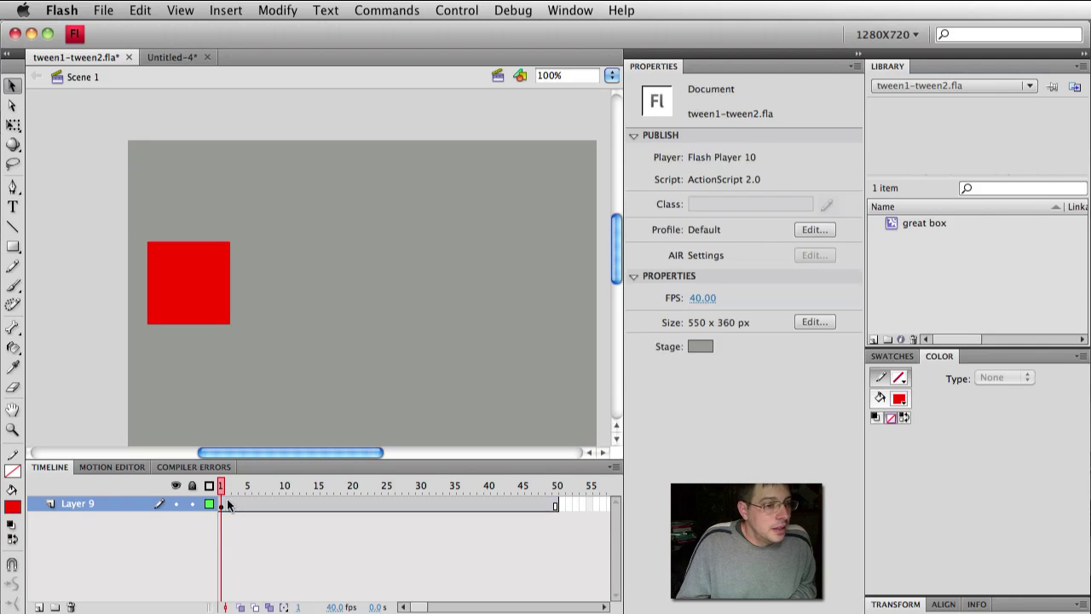
- Add a keyframe at frame 20 and create a classic tween over frames 1–20
click(352, 503)
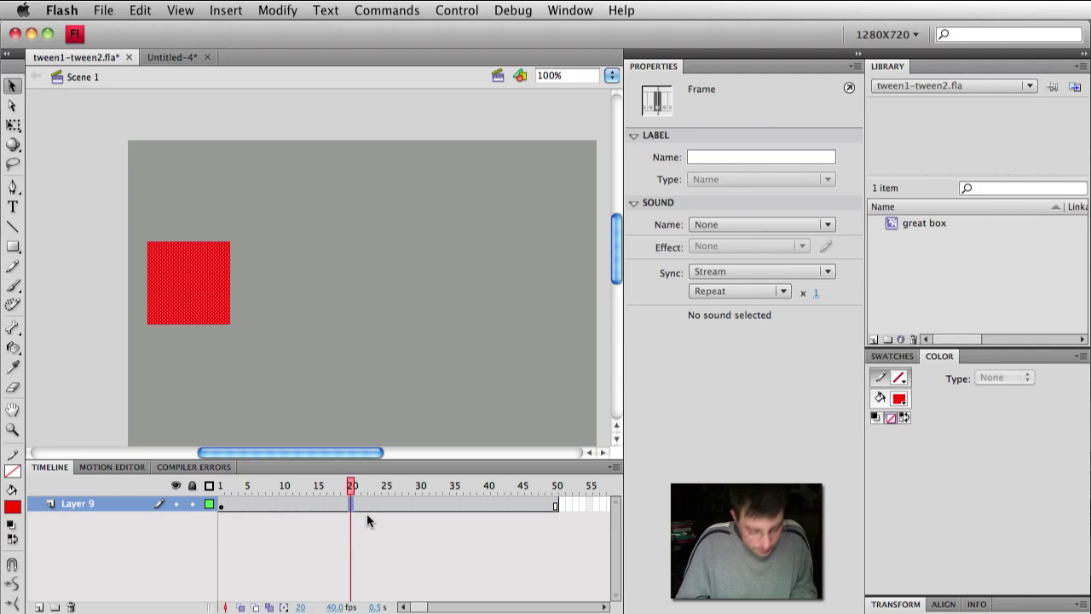
key(F6)
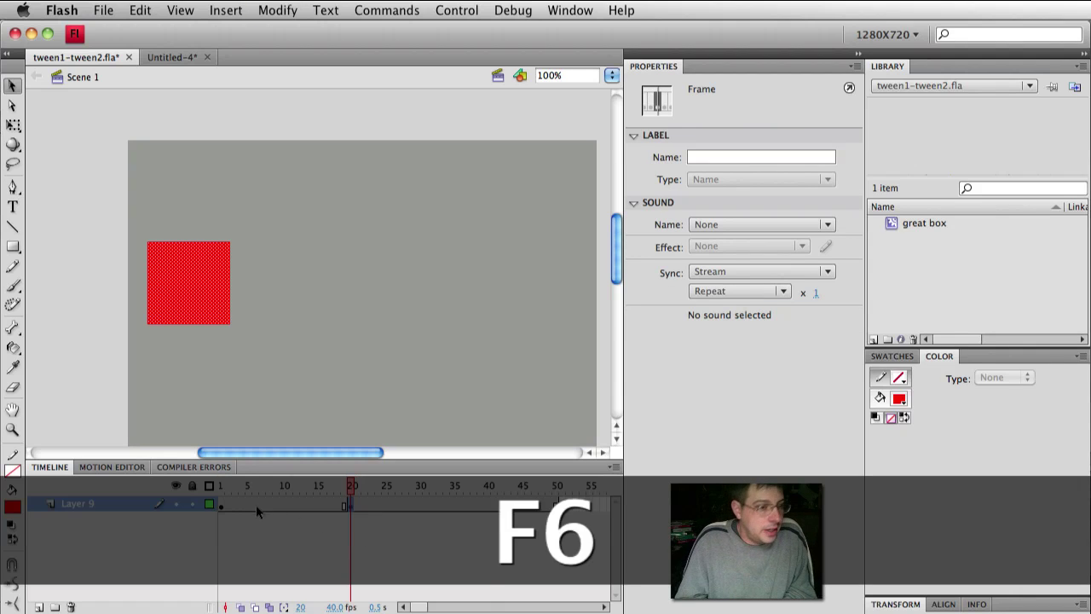
right_click(256, 504)
click(343, 548)
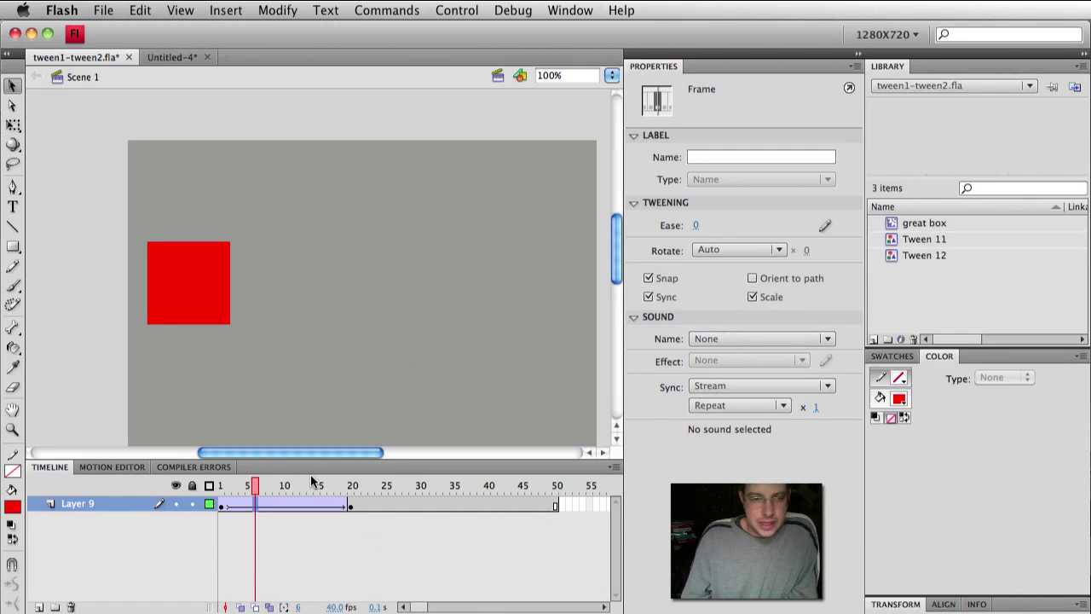
- At frame 20, move the red square right of centre, then select it back at frame 1
drag(256, 485, 352, 486)
drag(195, 309, 416, 307)
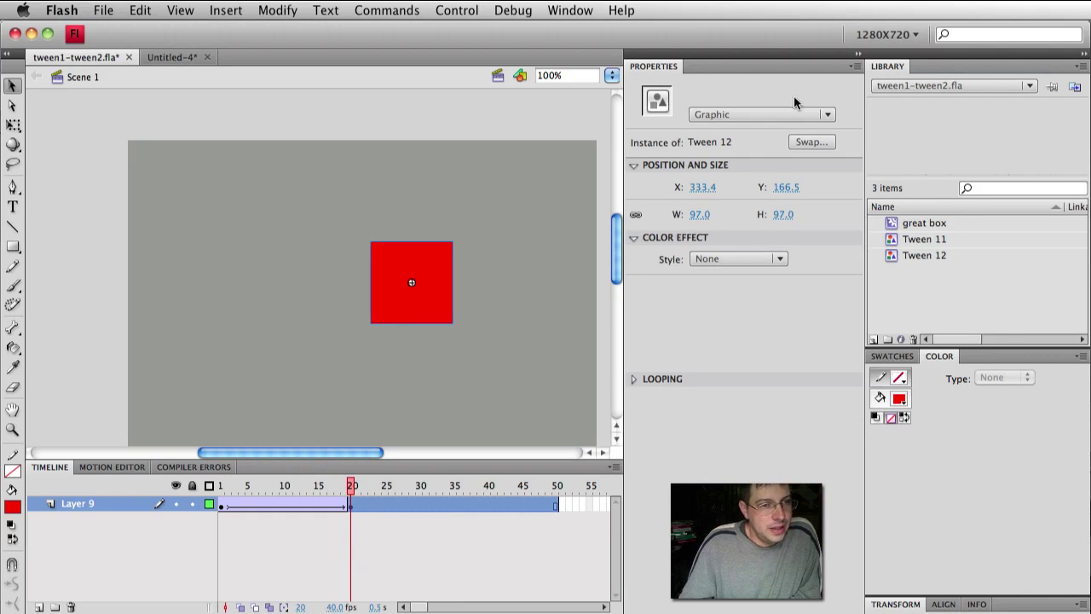
click(221, 484)
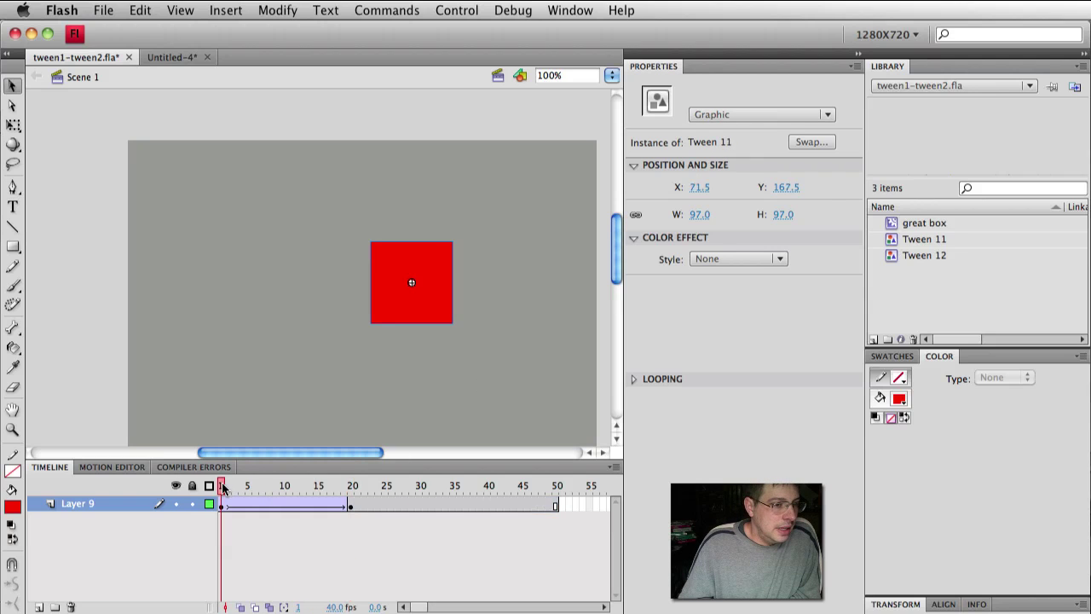
click(255, 400)
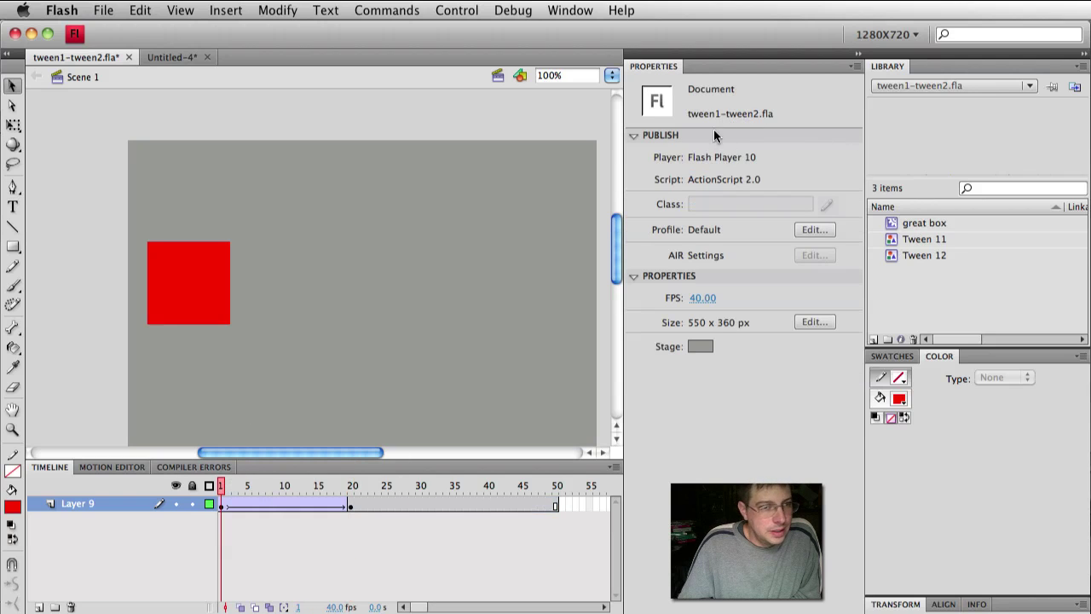
click(200, 281)
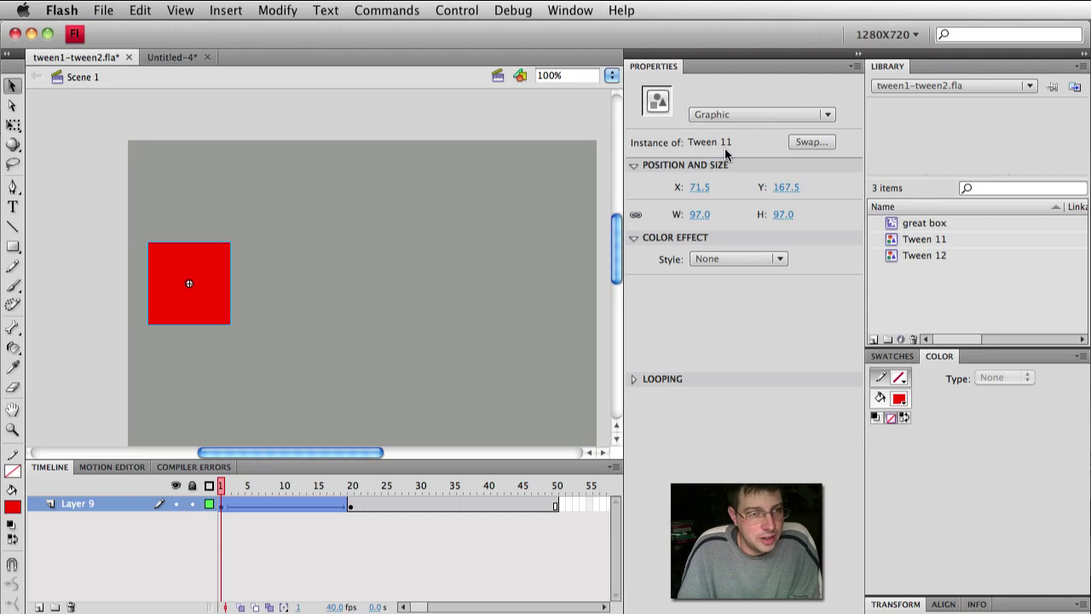
- Rename the Tween 11 library symbol to 'red'
click(917, 242)
right_click(918, 245)
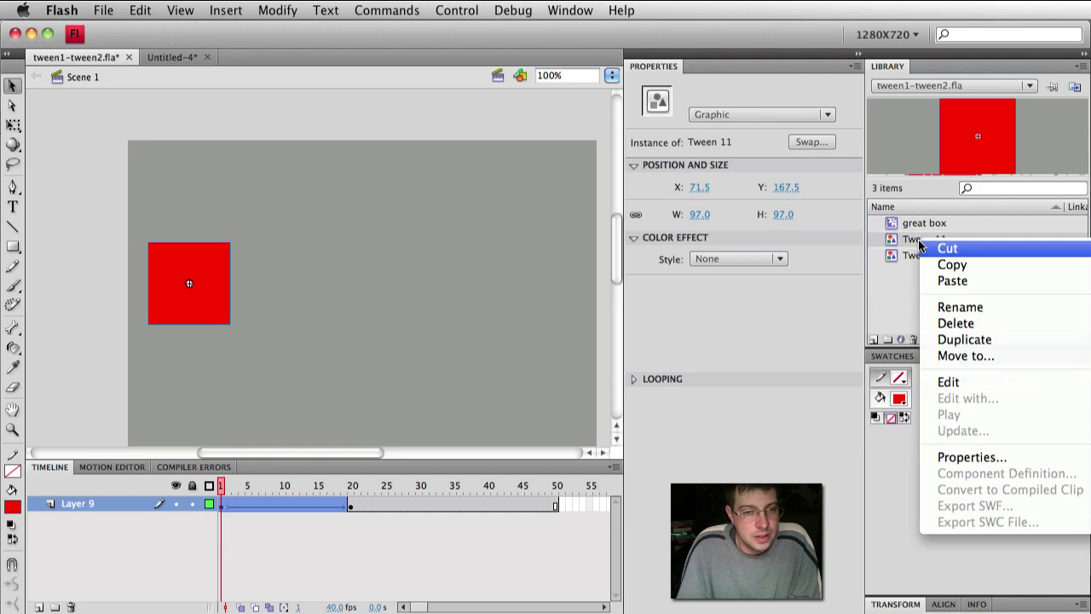
click(960, 307)
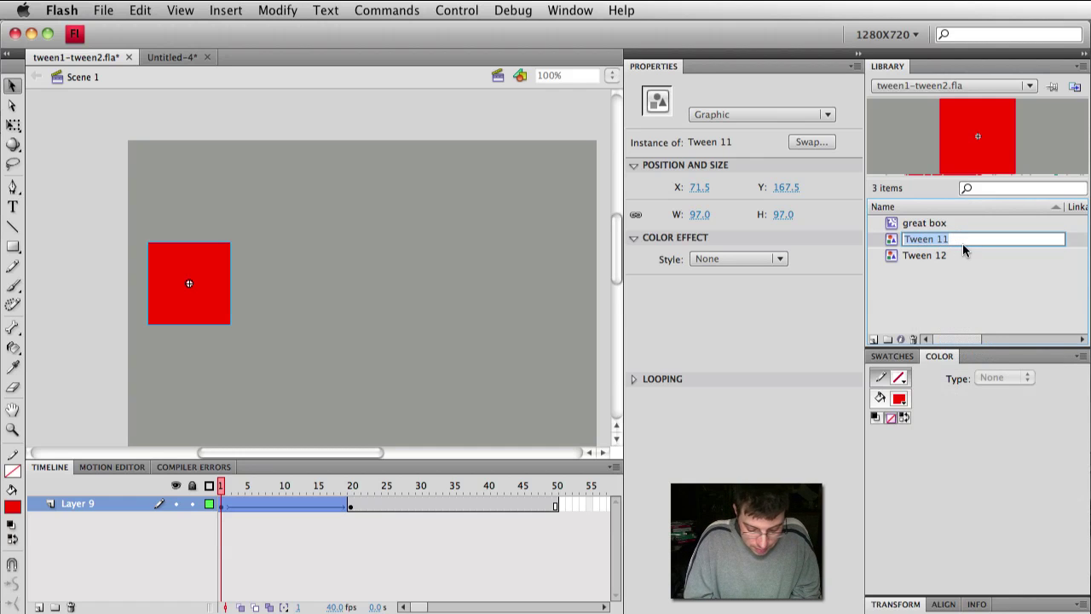
text(red)
key(Return)
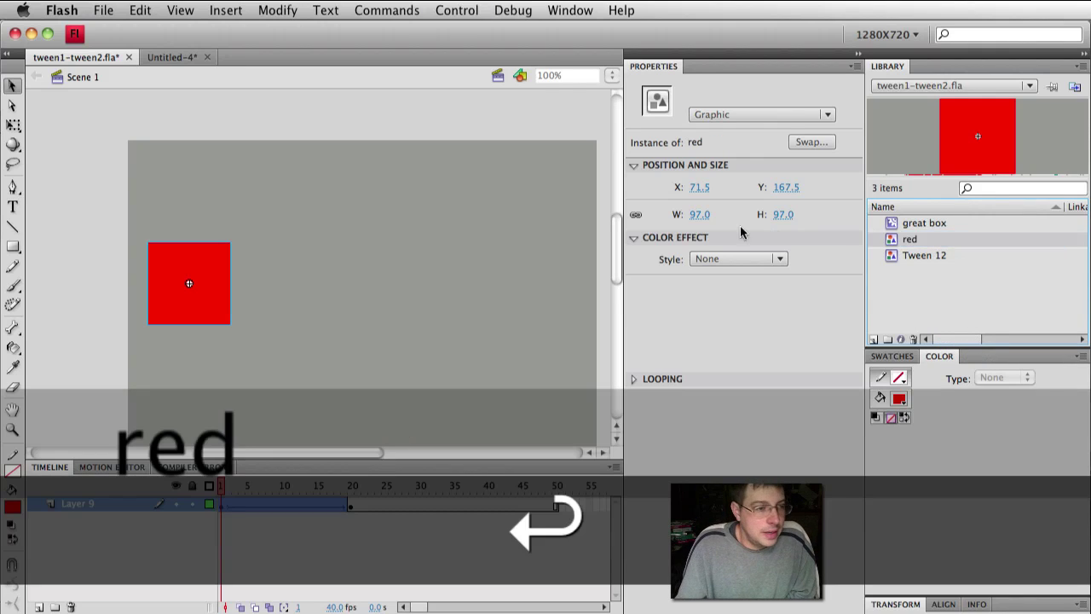
- Swap the frame-20 box instance to the red symbol
click(352, 488)
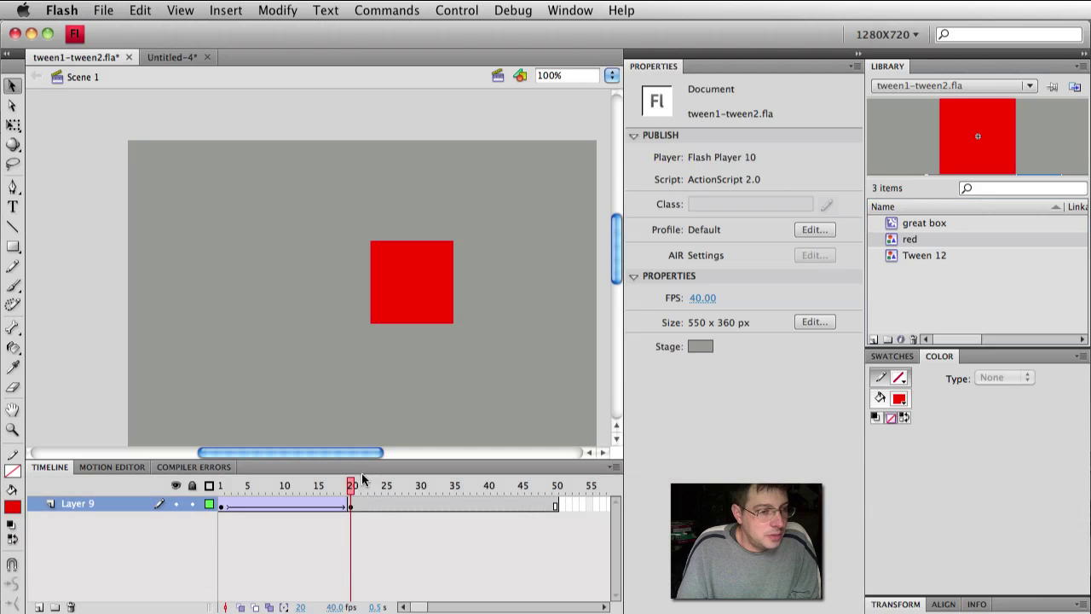
click(411, 317)
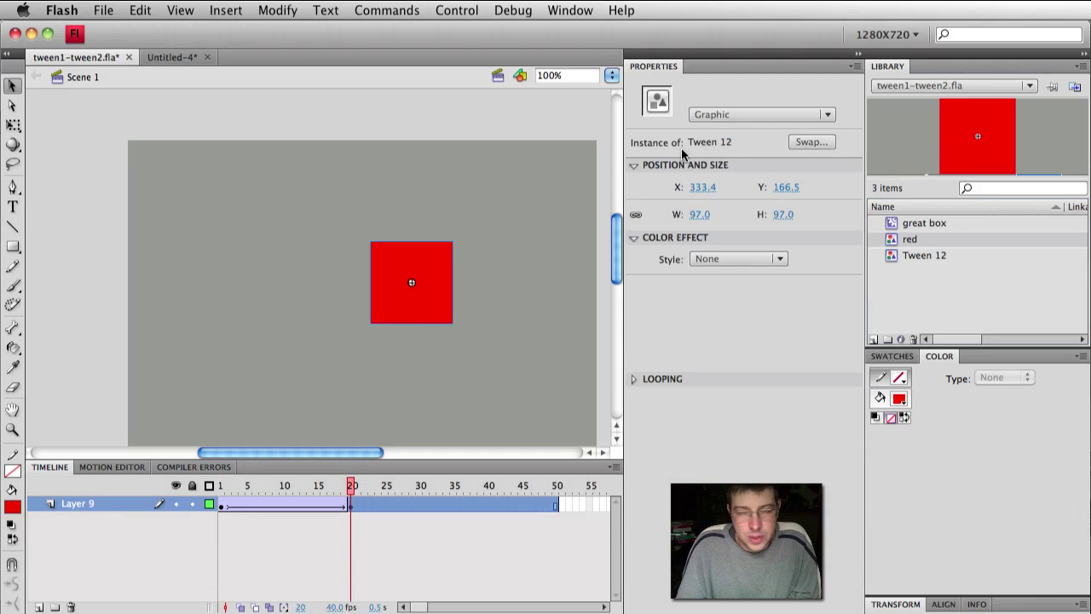
click(813, 142)
click(1015, 534)
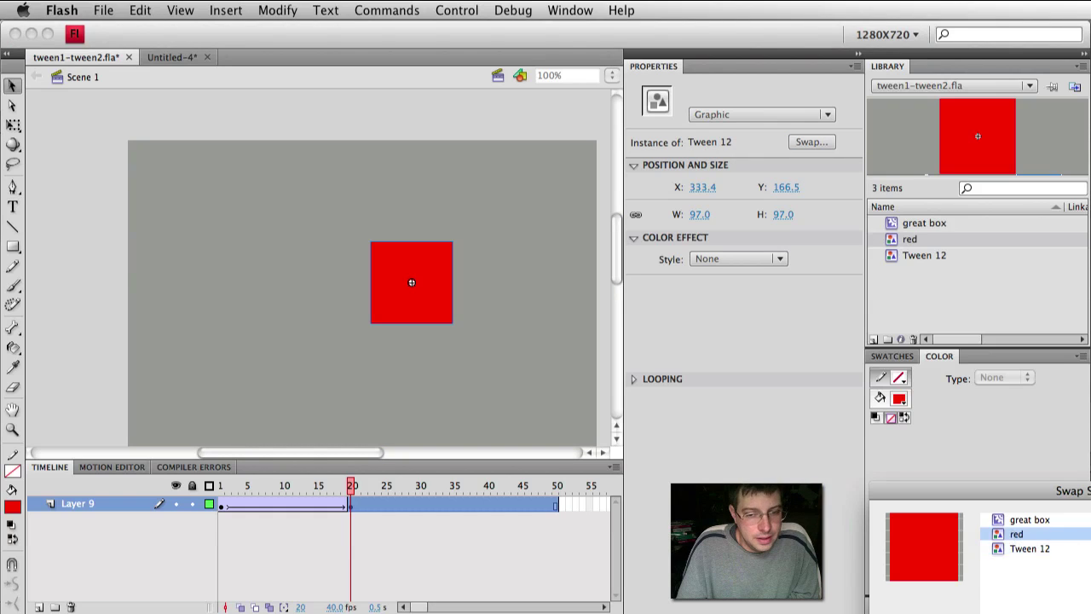
key(Return)
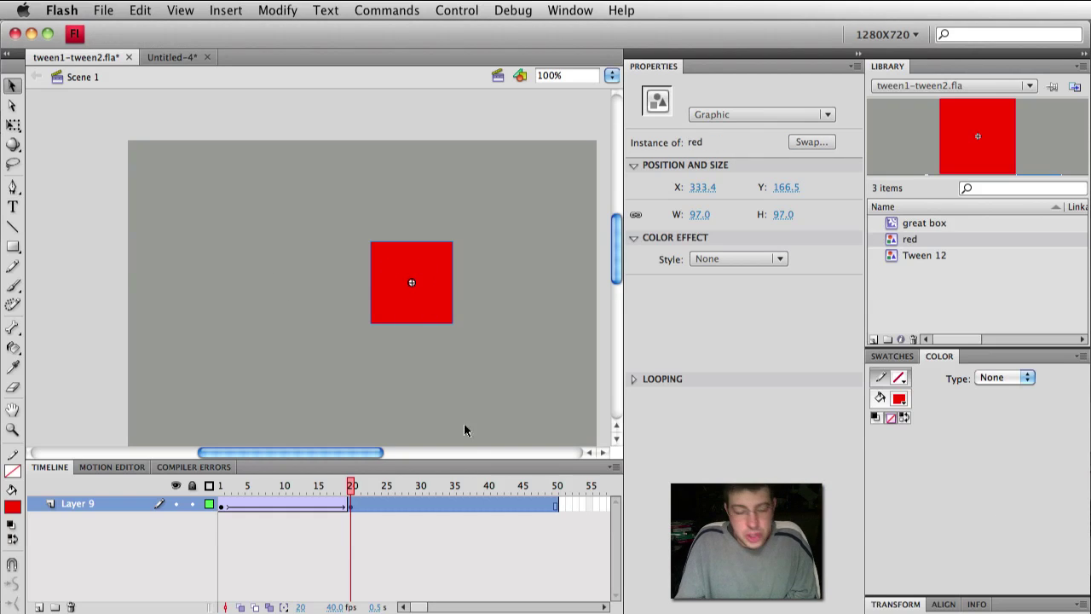
mouse_move(352, 487)
mouse_down()
mouse_move(221, 488)
mouse_move(352, 488)
mouse_up()
click(407, 325)
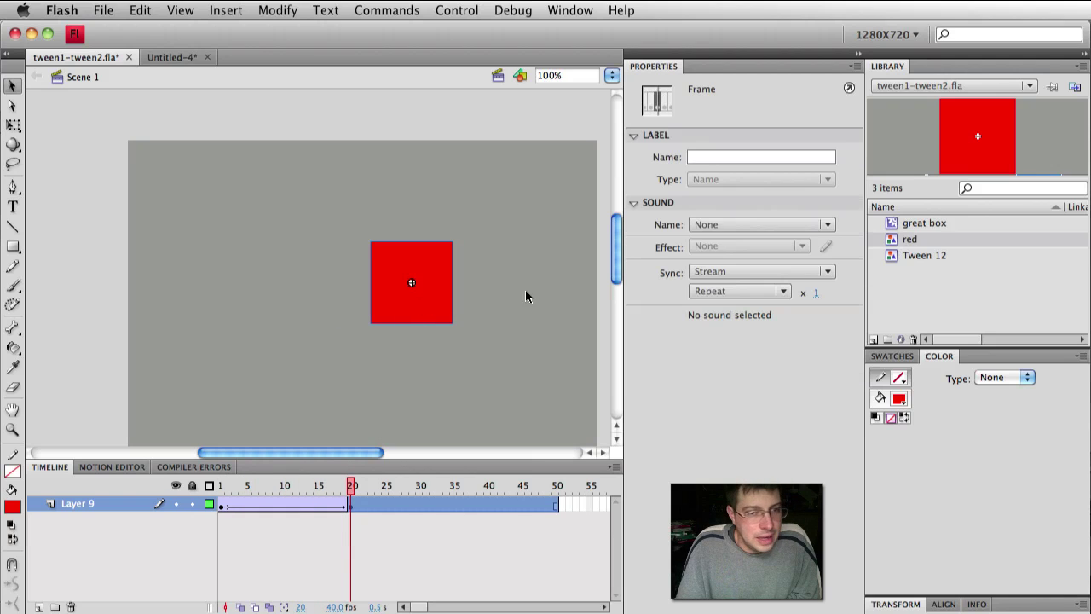
click(449, 301)
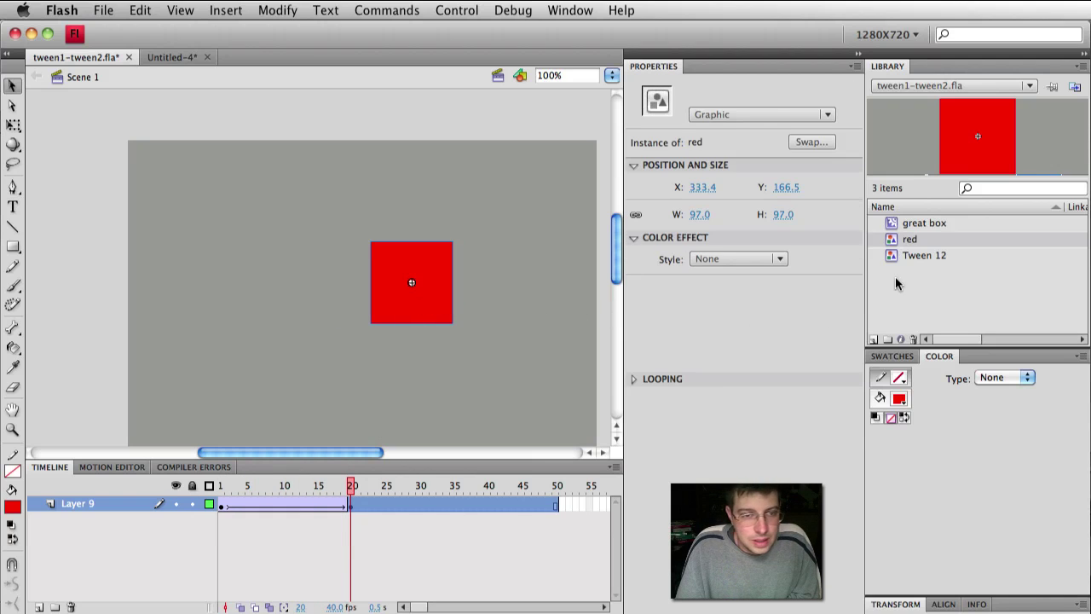
- Delete the unused Tween 12 symbol and rewind the timeline to frame 1
click(924, 255)
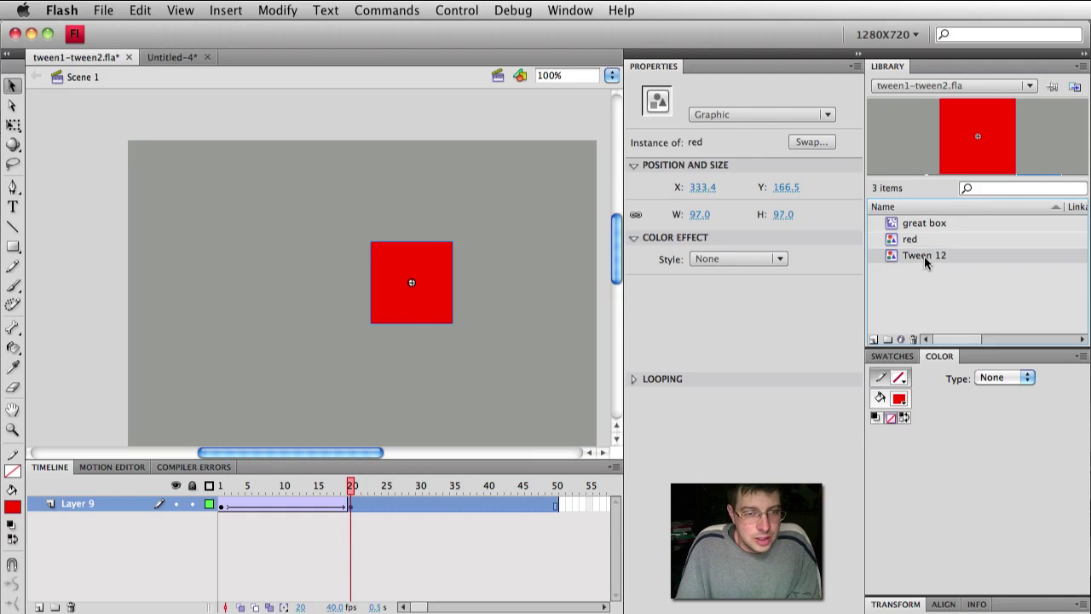
click(911, 339)
drag(352, 487, 196, 487)
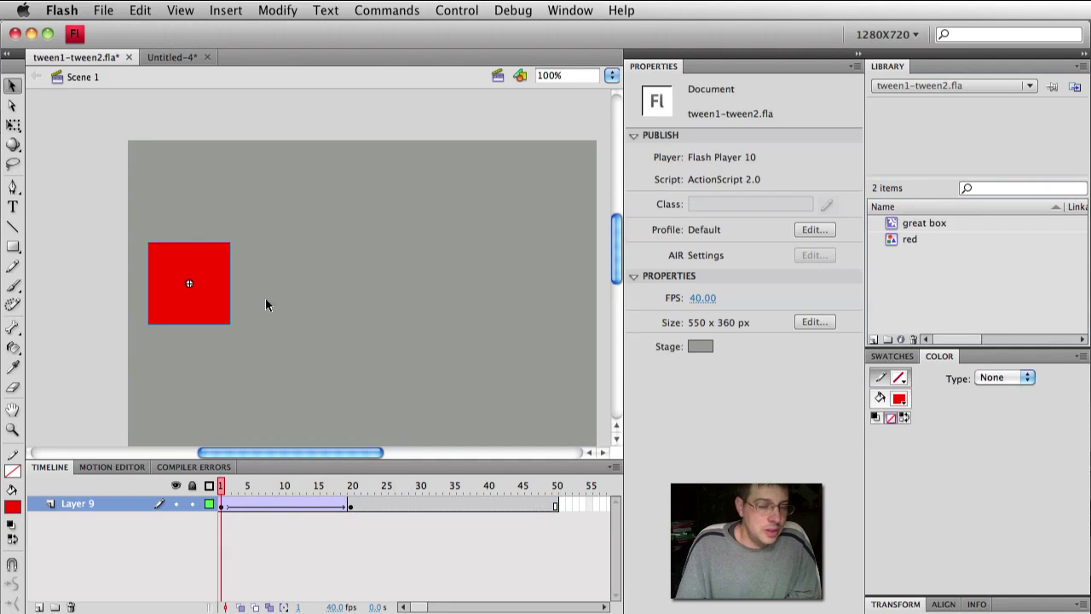
- Inside the red symbol, fill the square with dark red #990000
double_click(191, 299)
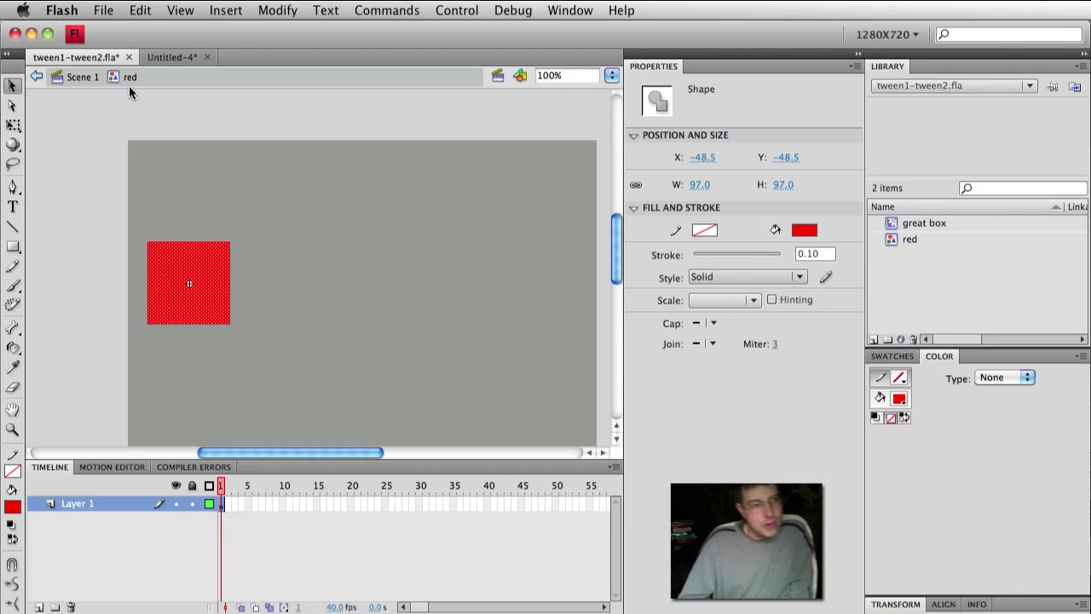
click(227, 329)
click(204, 310)
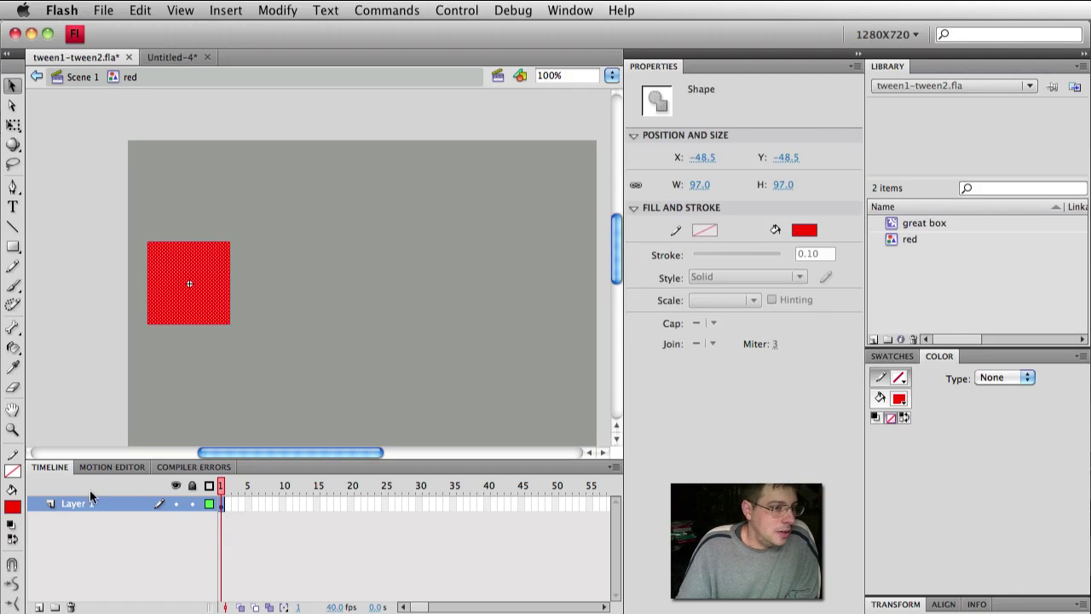
click(12, 506)
click(56, 607)
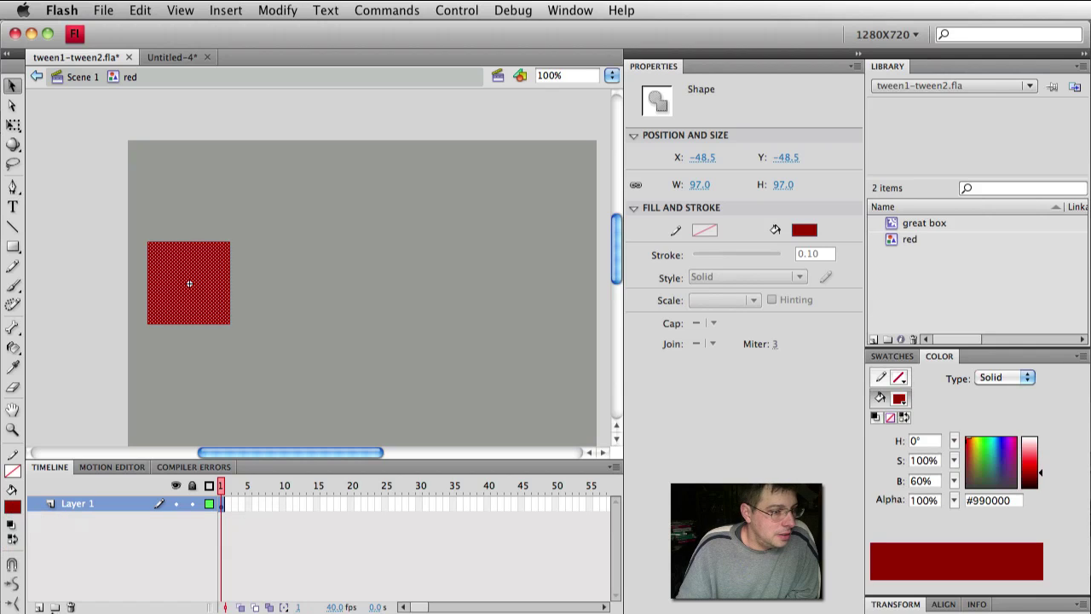
click(194, 332)
- Return to Scene 1, play the tween and stop back at frame 1
click(82, 76)
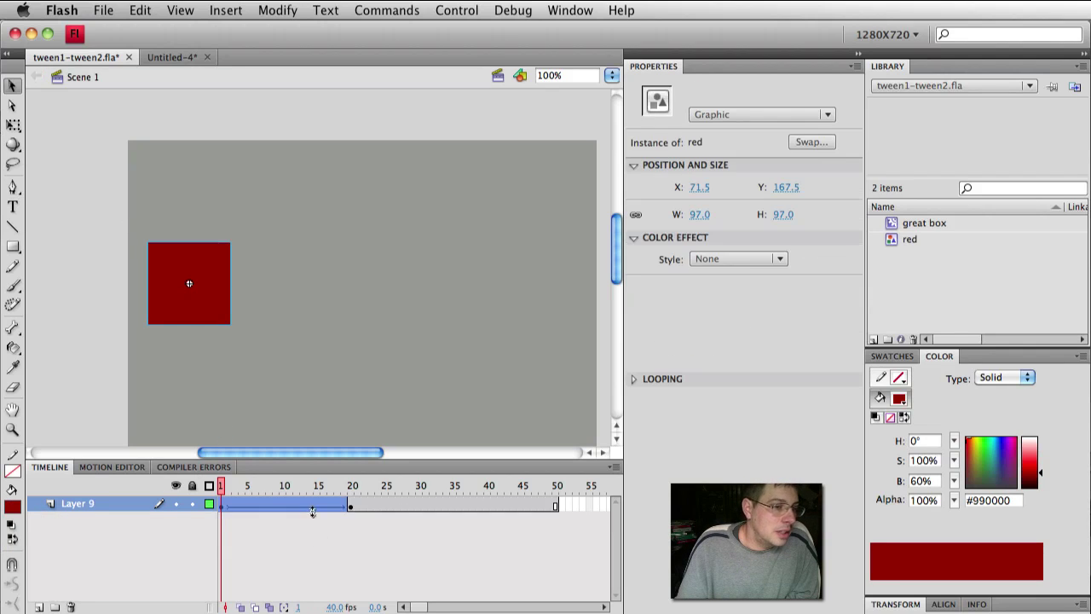
key(Return)
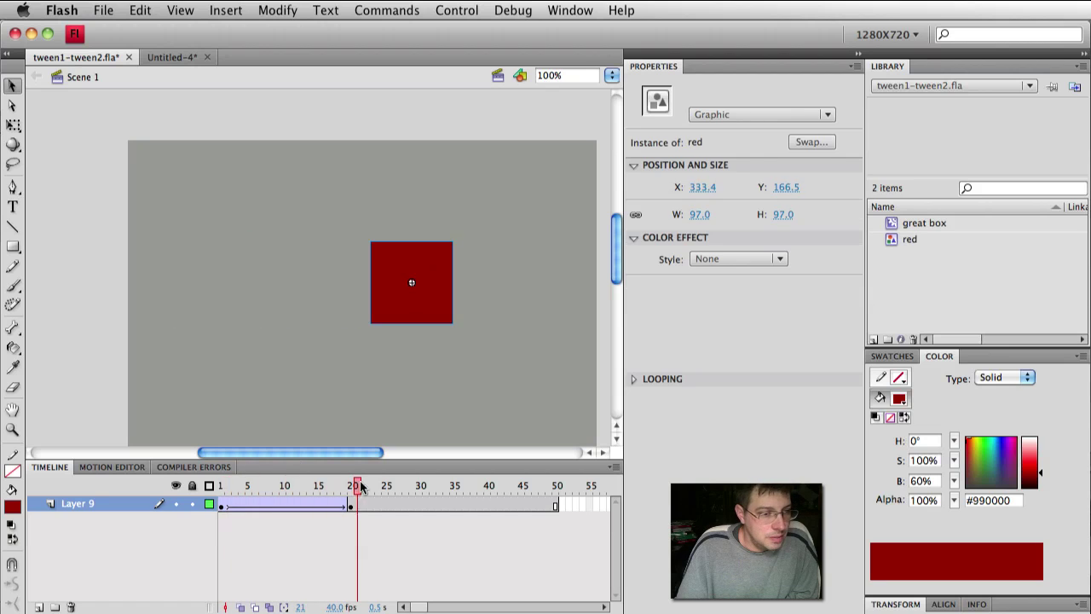
click(219, 484)
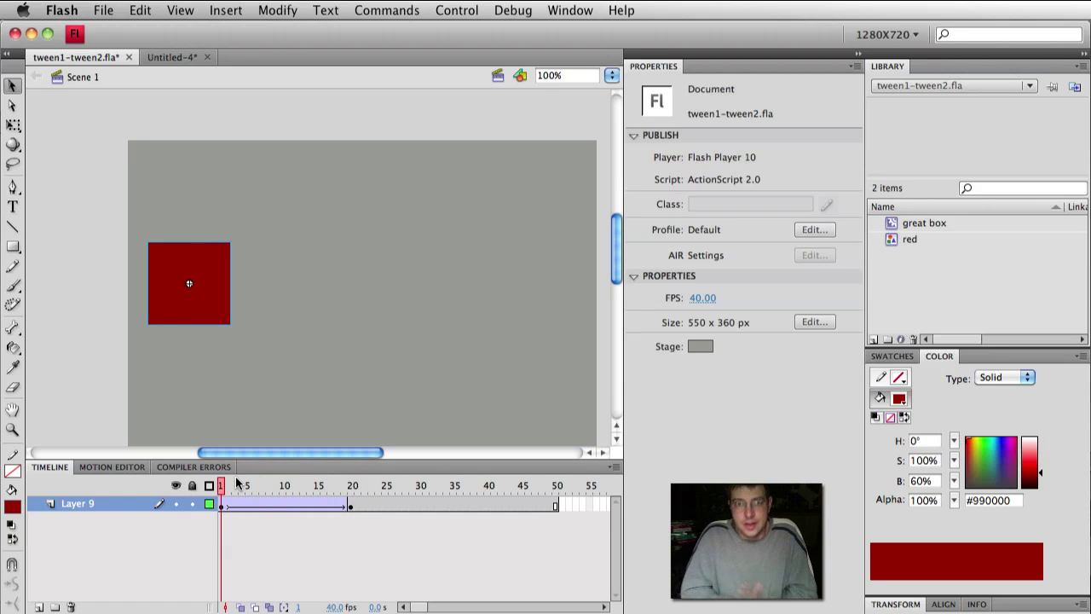